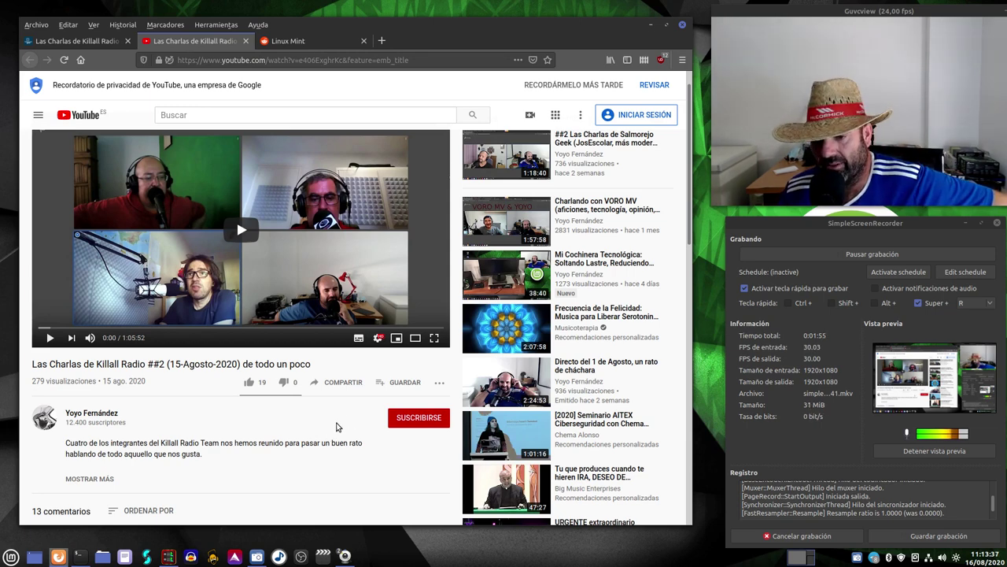
Clear the desktop by minimizing the browser, terminal and screen recorder windows, leaving only the webcam preview.
scroll(327, 423, down, 5)
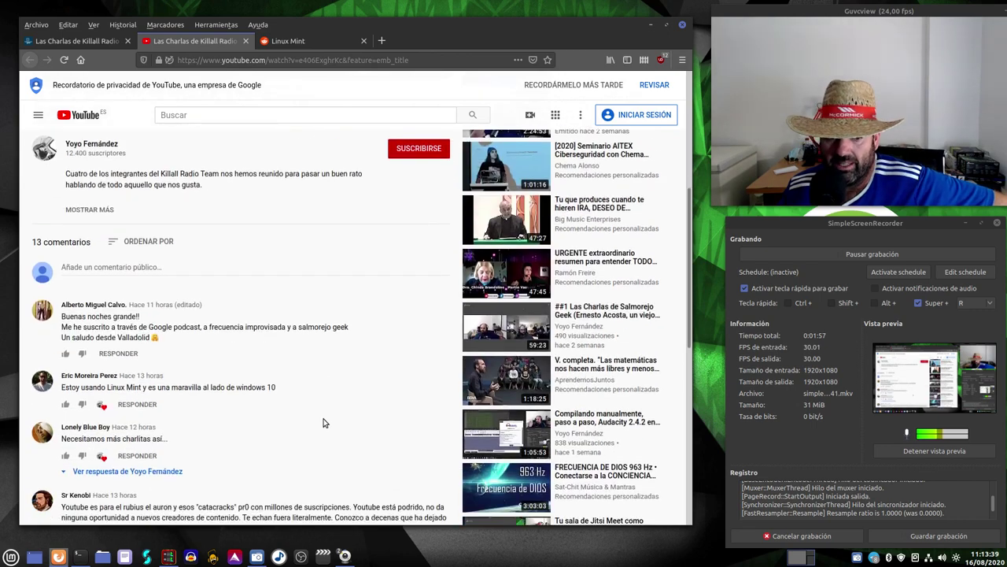
scroll(320, 423, up, 5)
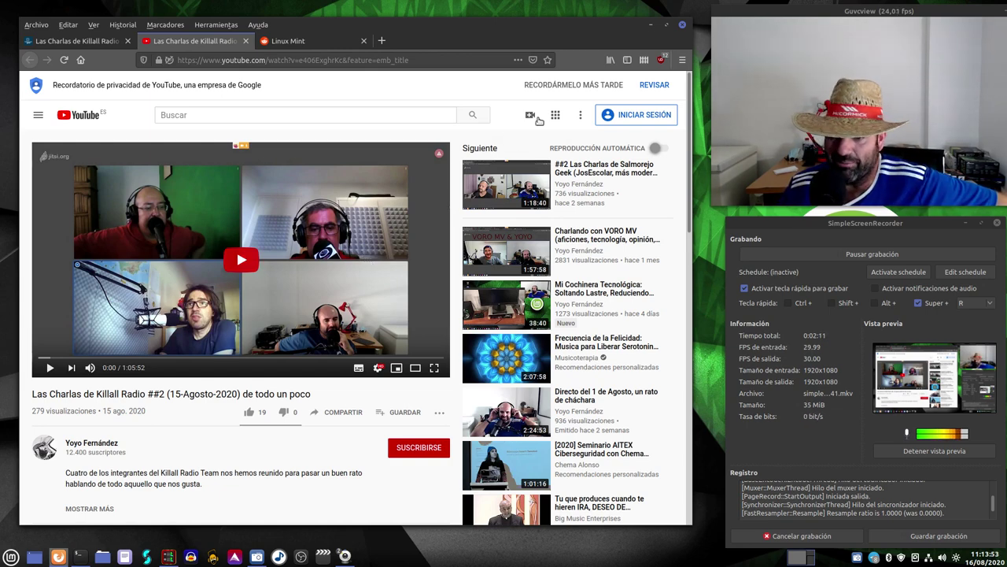
click(651, 25)
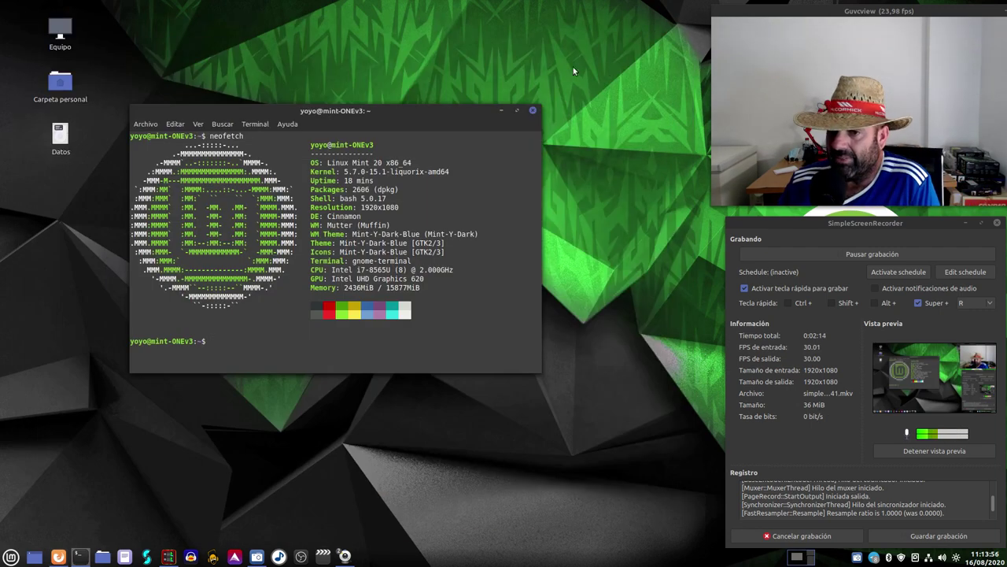
click(500, 110)
click(963, 223)
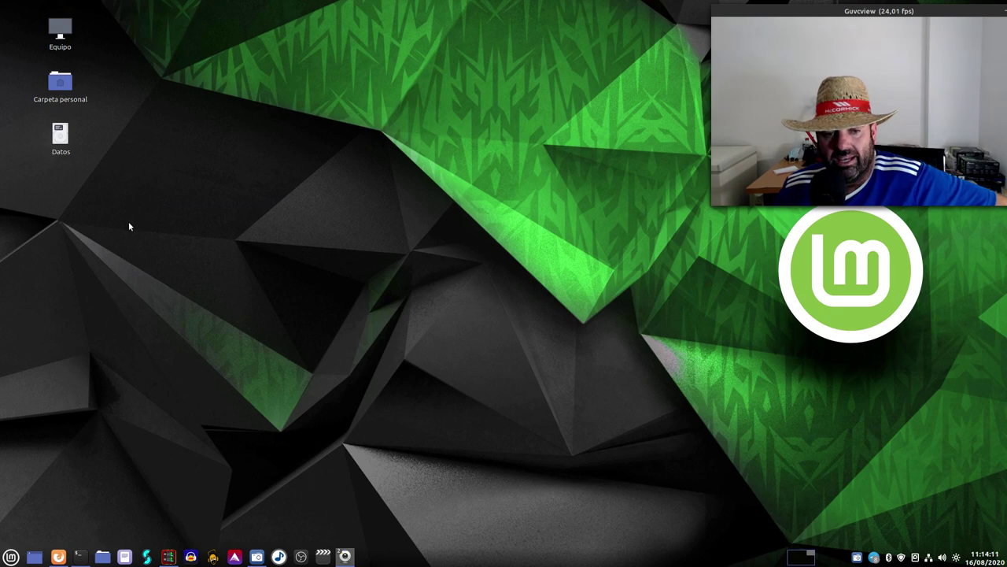
Try to move the Equipo icon and the other desktop icons freely out of their column.
drag(61, 33, 311, 108)
click(134, 74)
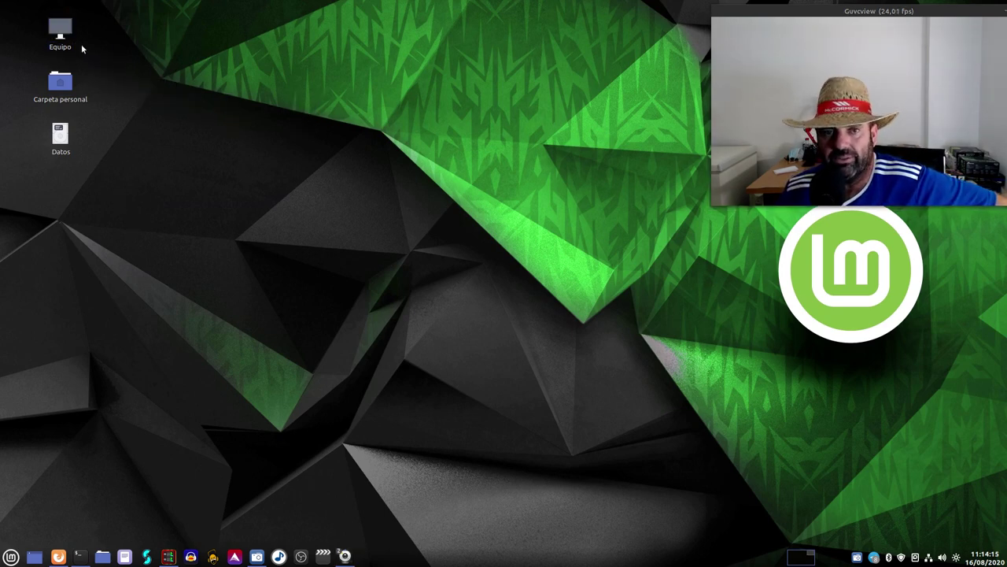
drag(61, 27, 250, 152)
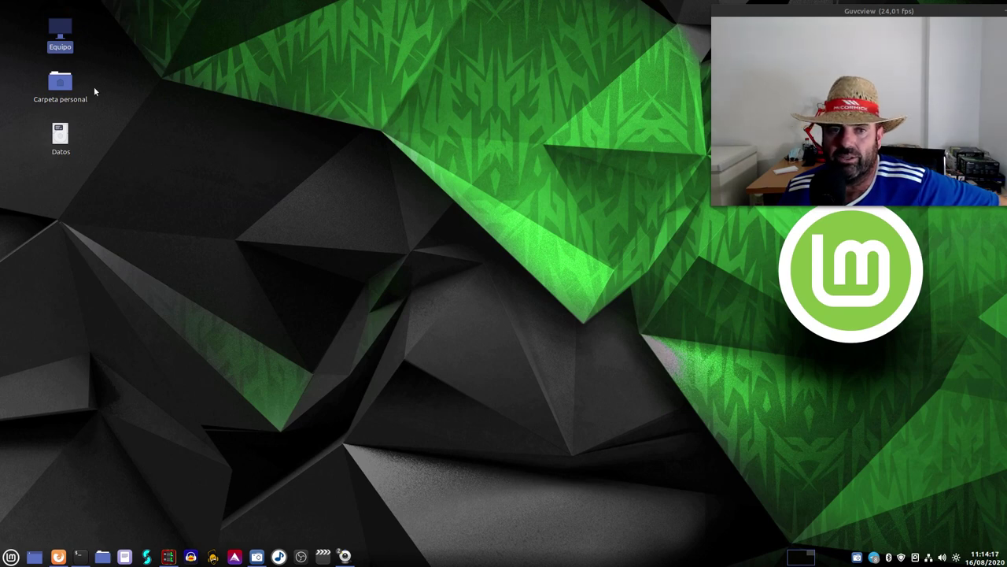
drag(62, 30, 299, 153)
drag(84, 44, 194, 230)
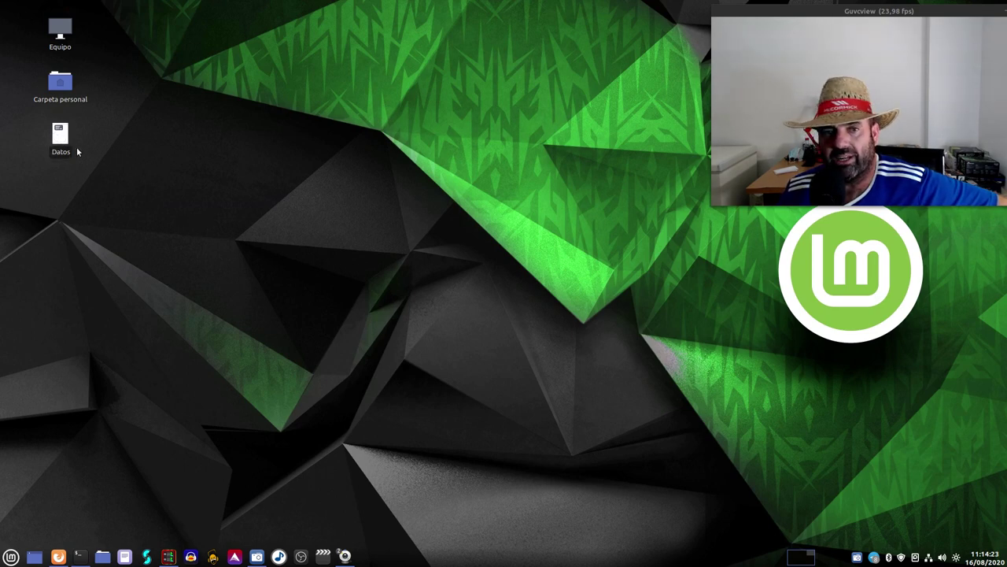
drag(116, 167, 265, 231)
drag(174, 186, 50, 5)
click(197, 146)
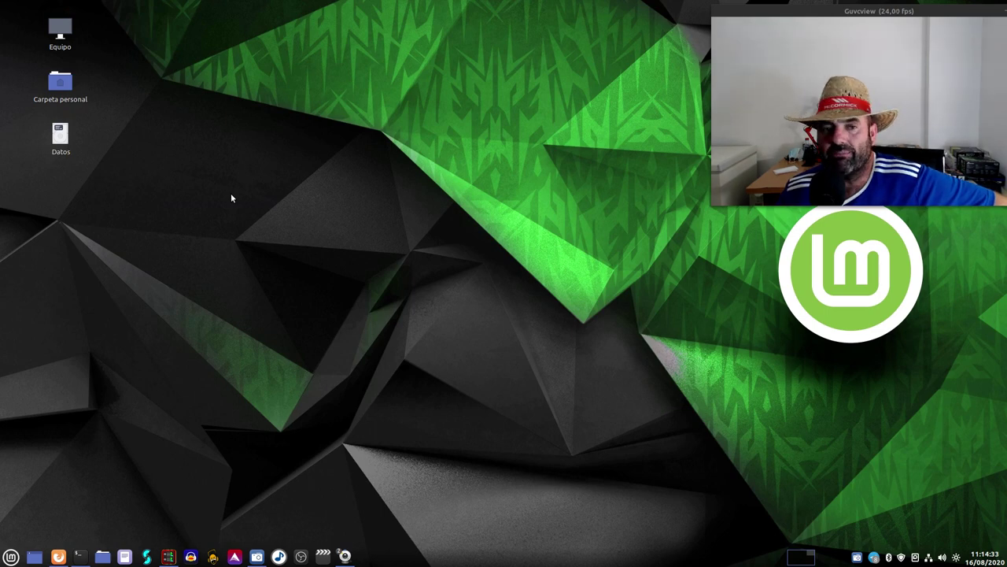
Open the icon layout settings for the current monitor from the desktop.
right_click(231, 95)
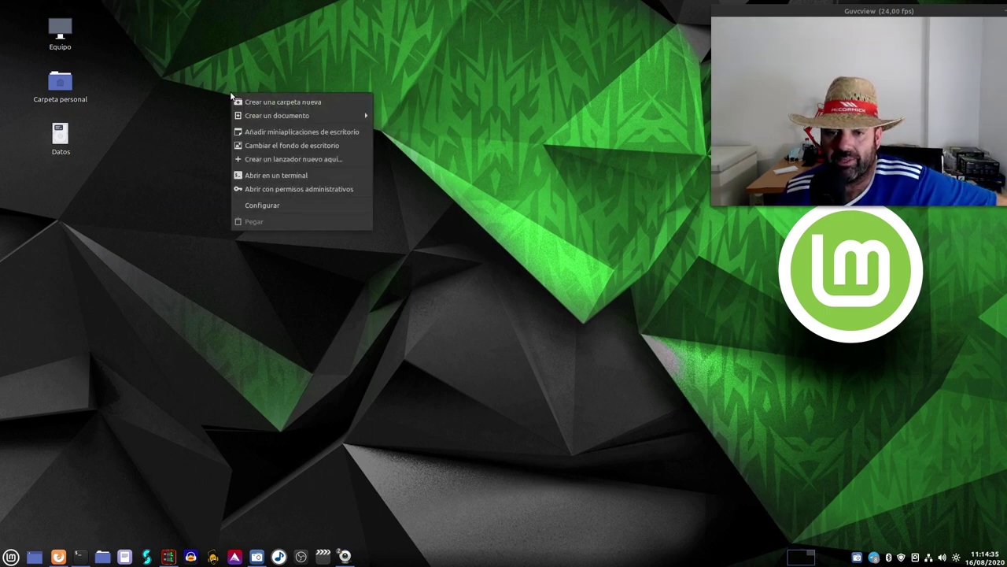
click(496, 107)
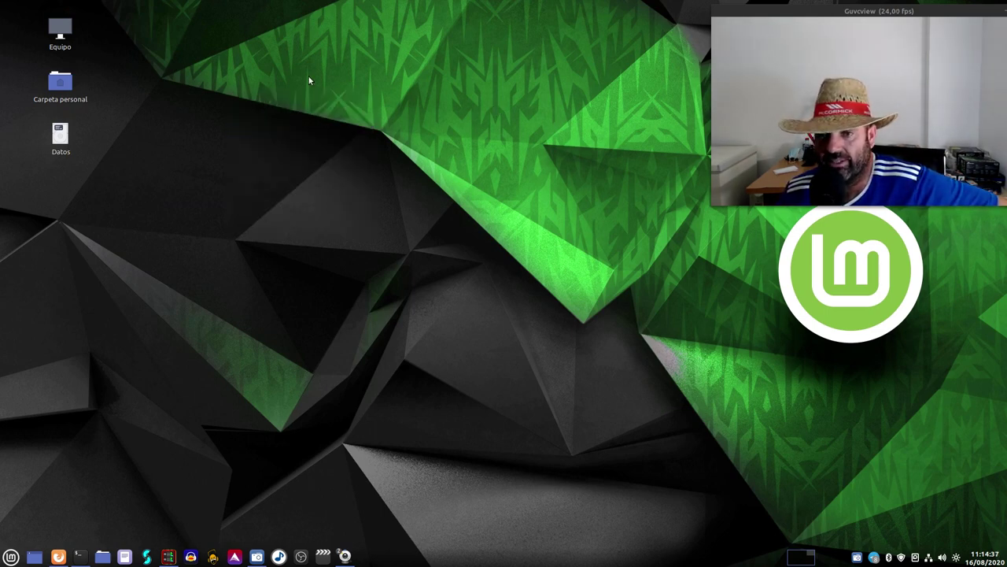
right_click(311, 85)
click(344, 190)
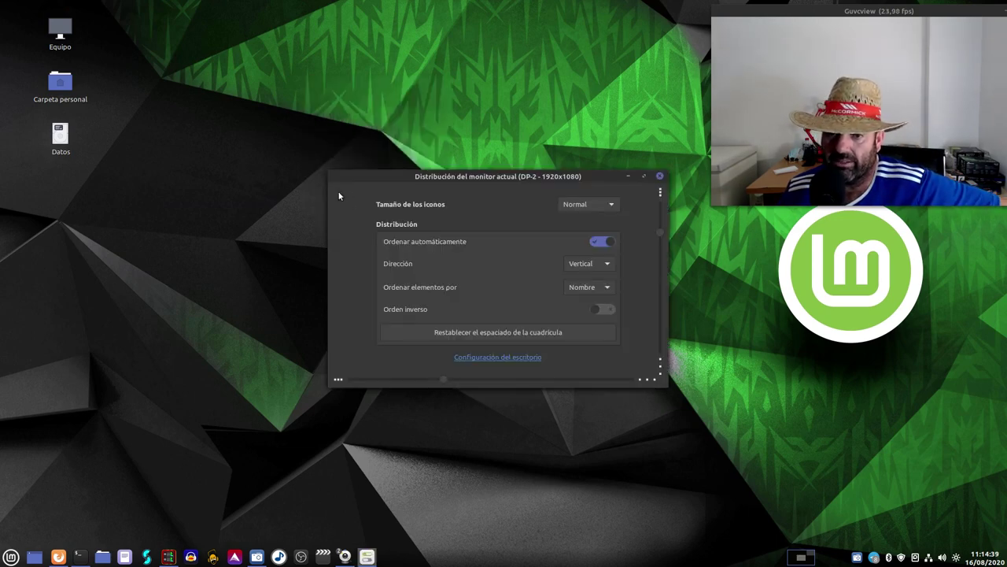
drag(462, 178, 350, 119)
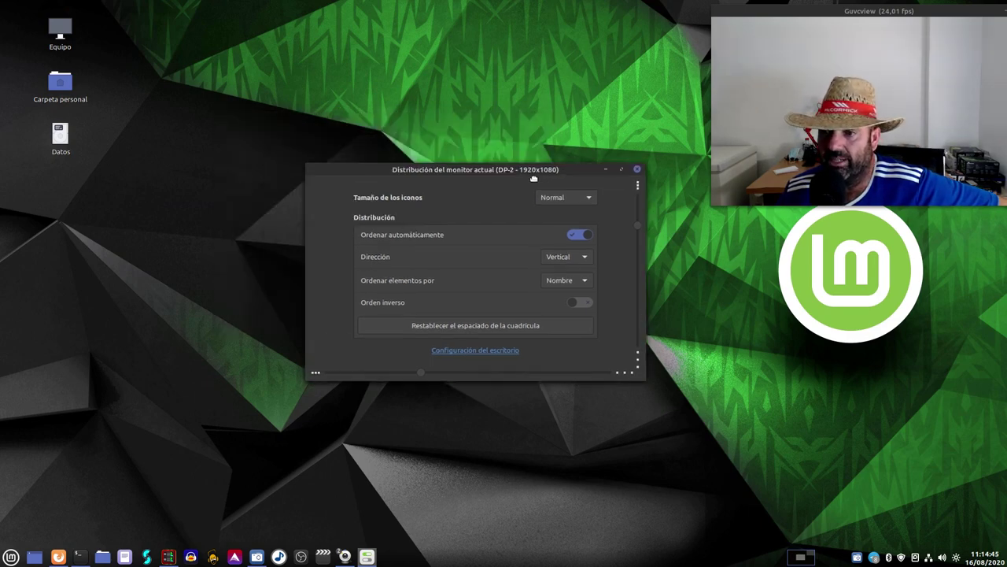
Preview the desktop icon sizes Más pequeño and Pequeño, and set the size back to Normal.
click(587, 214)
click(577, 186)
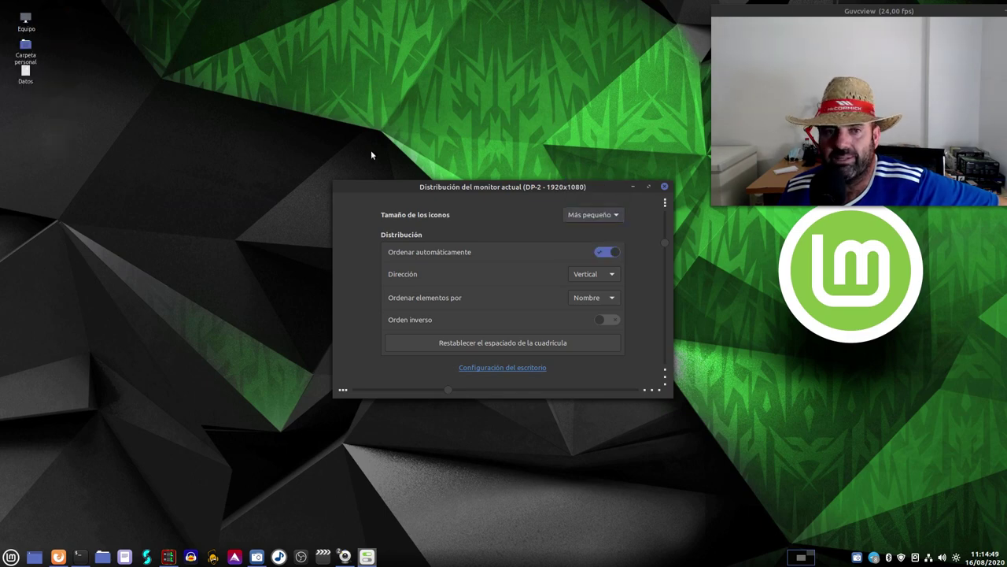
click(585, 221)
click(586, 229)
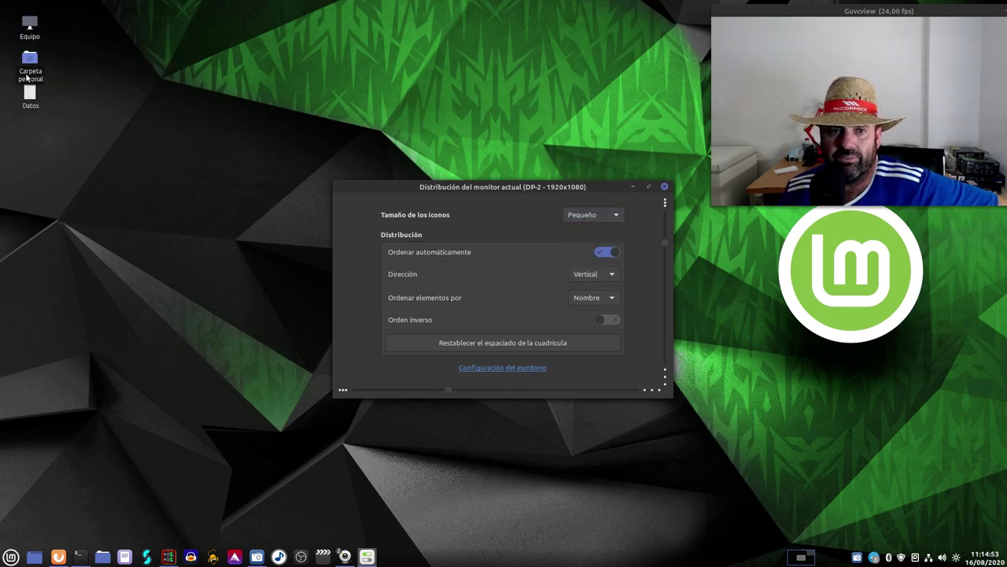
click(582, 216)
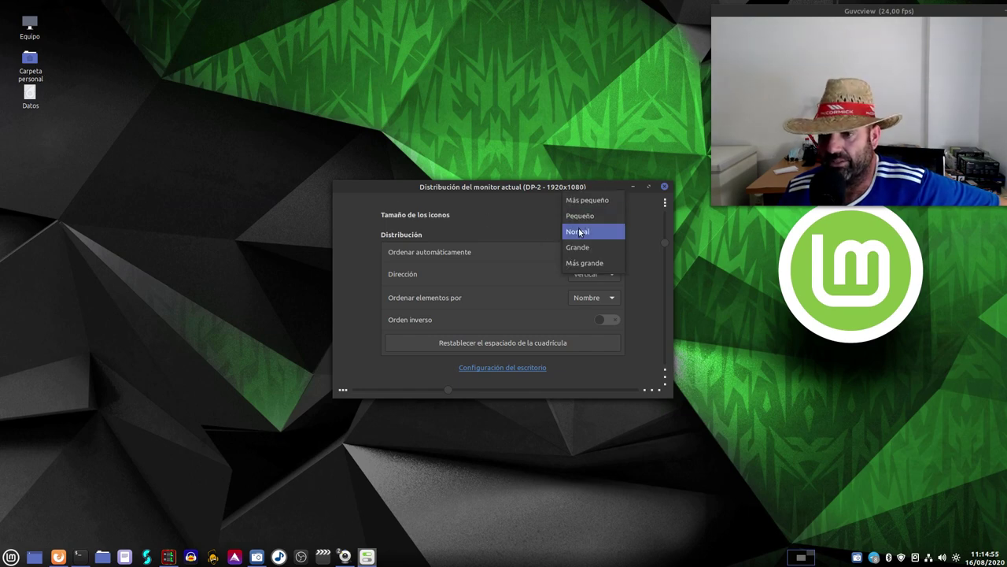
click(582, 230)
Preview the desktop icon sizes Grande and Más grande, and restore the Normal size.
click(582, 215)
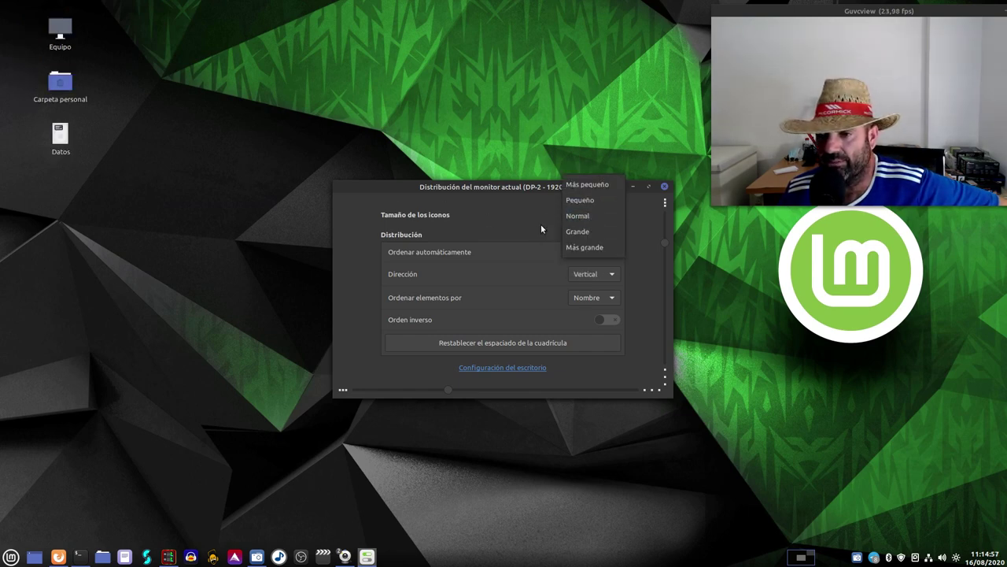
click(586, 231)
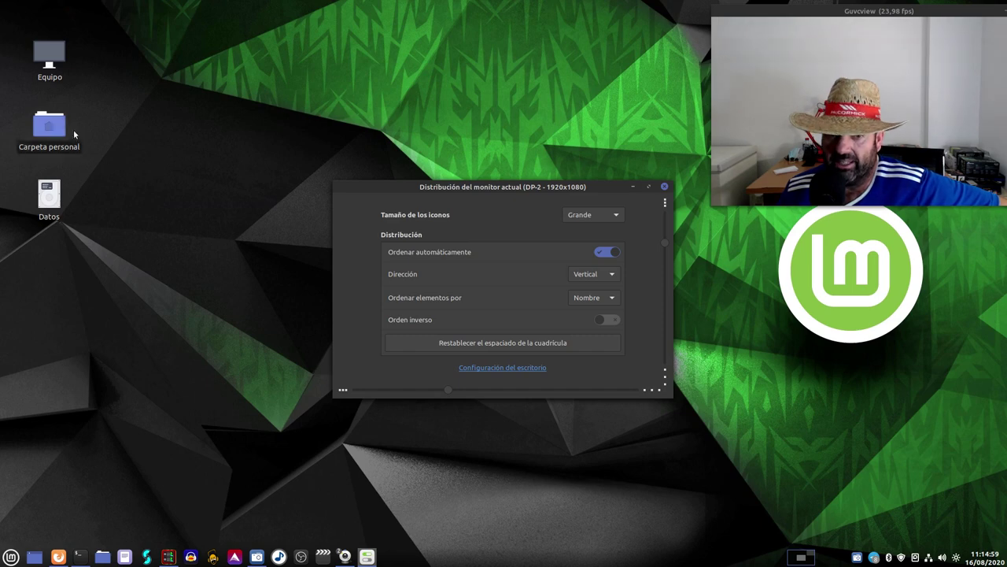
drag(484, 189, 560, 247)
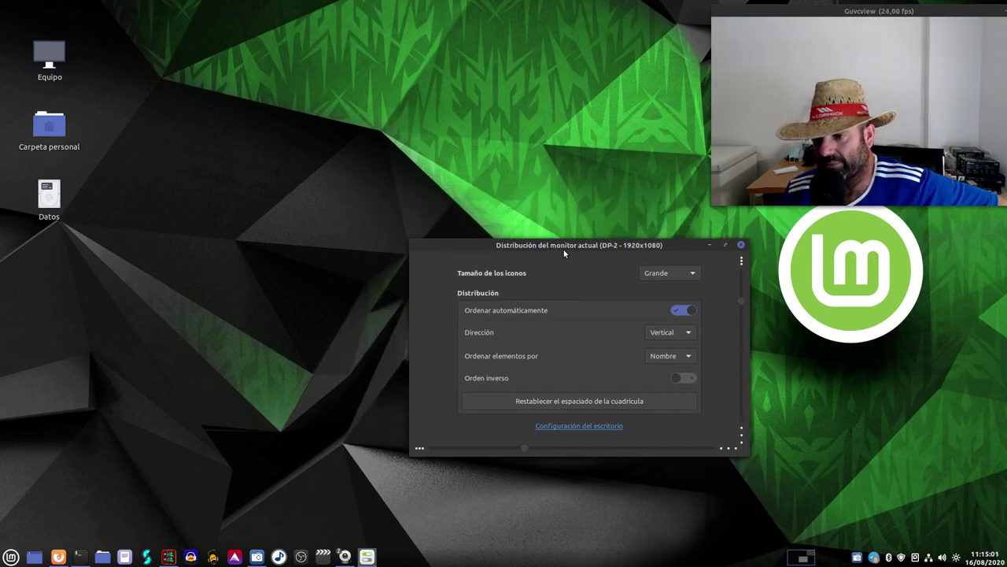
click(665, 273)
click(660, 289)
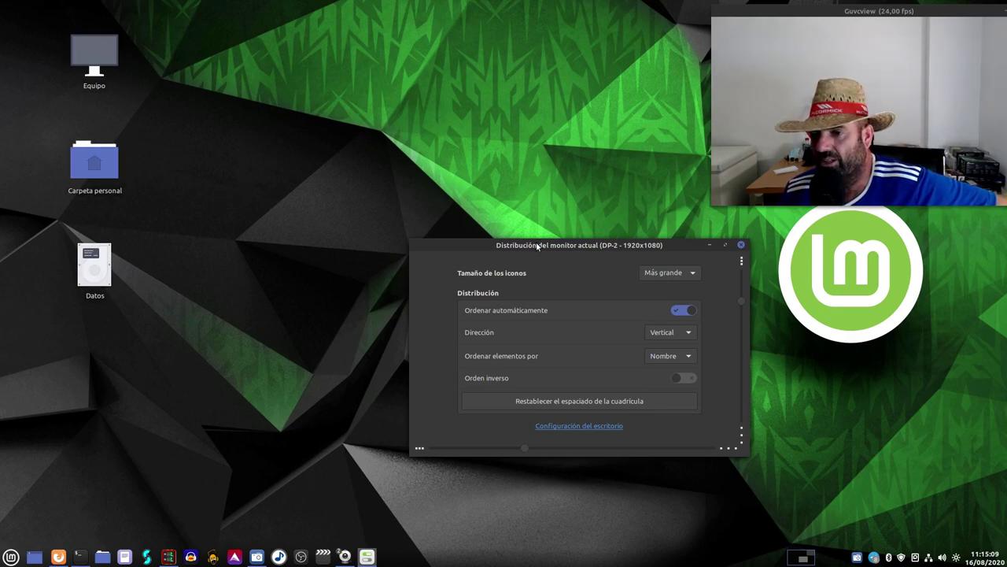
drag(538, 246, 454, 166)
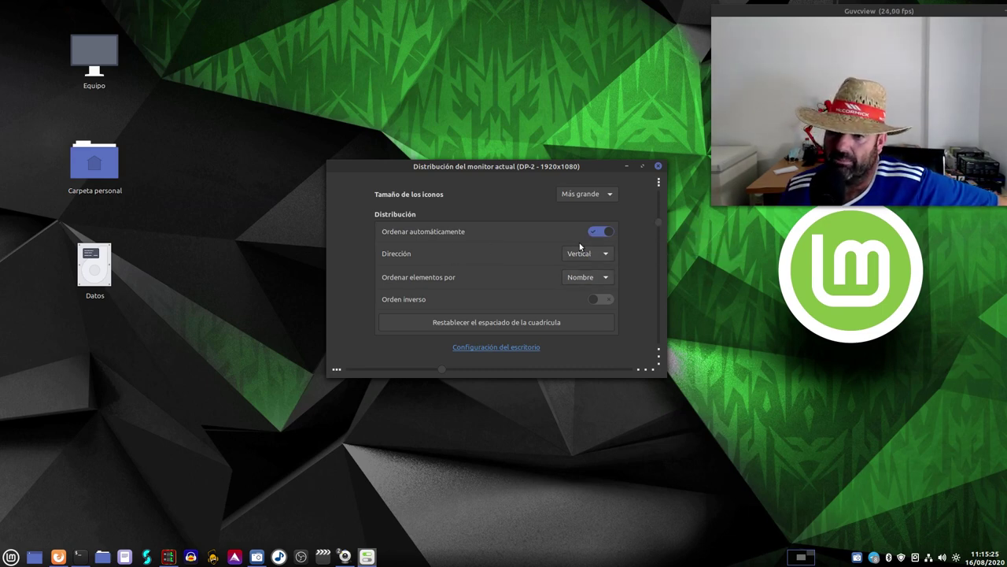
click(579, 194)
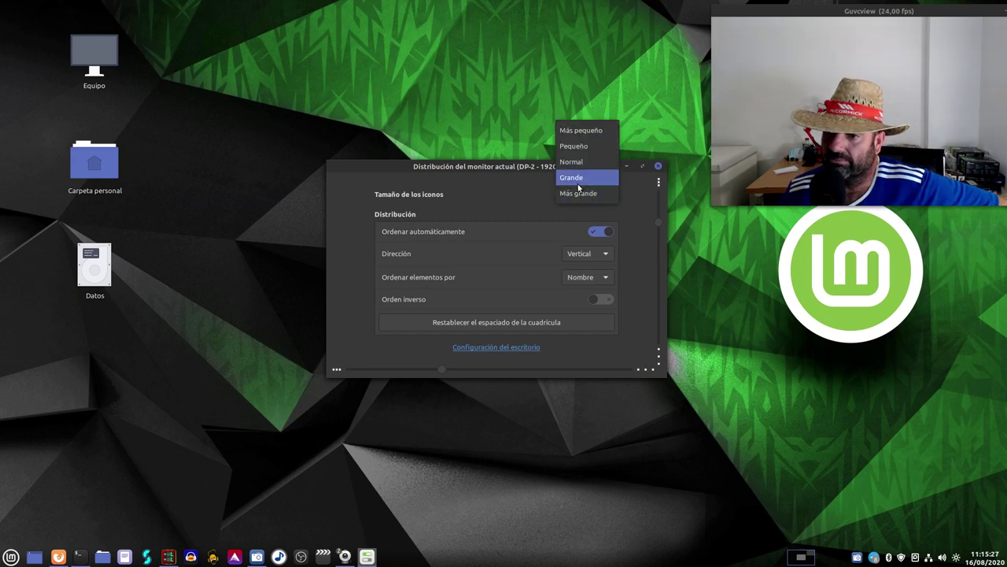
click(571, 163)
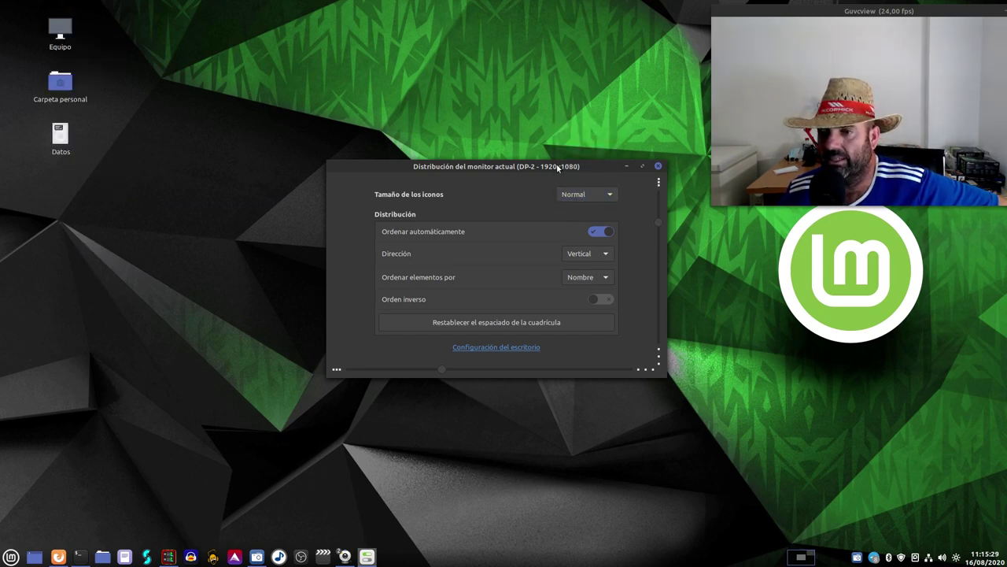
Slightly increase the vertical grid spacing between the desktop icons.
drag(558, 167, 574, 175)
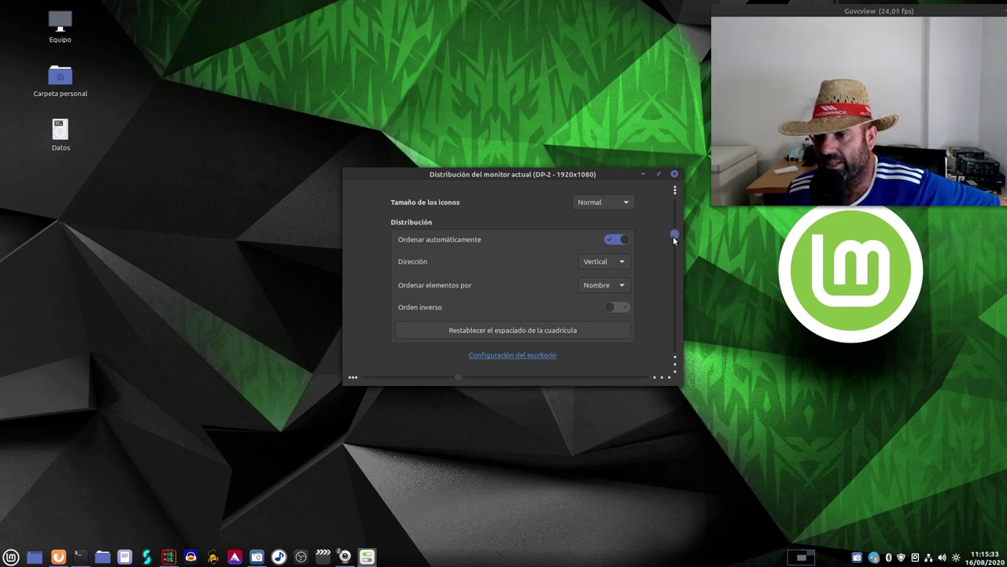
drag(672, 232, 673, 237)
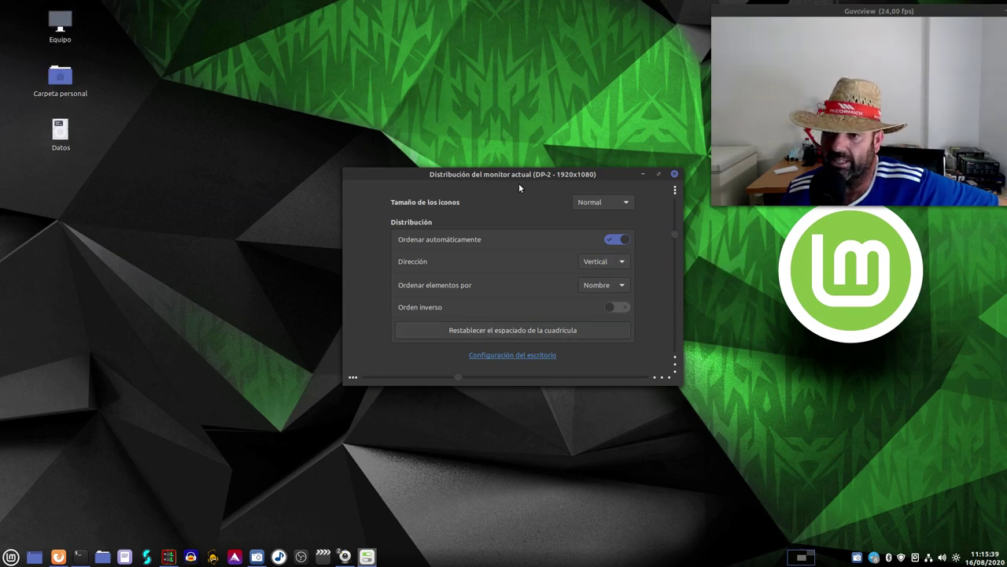
Try the Horizontal icon direction, restore Vertical, and leave the icons ordered by Nombre.
click(602, 262)
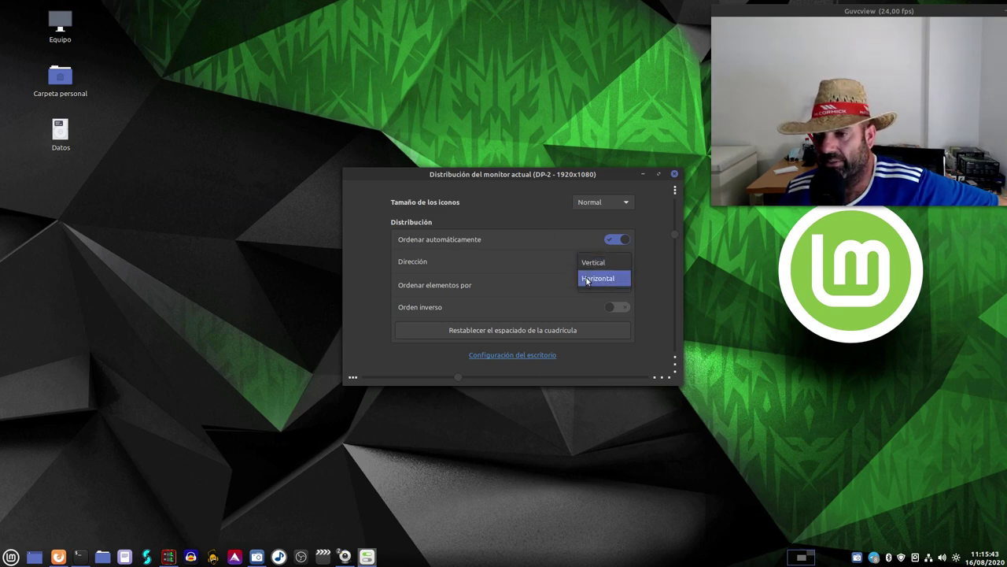
click(587, 279)
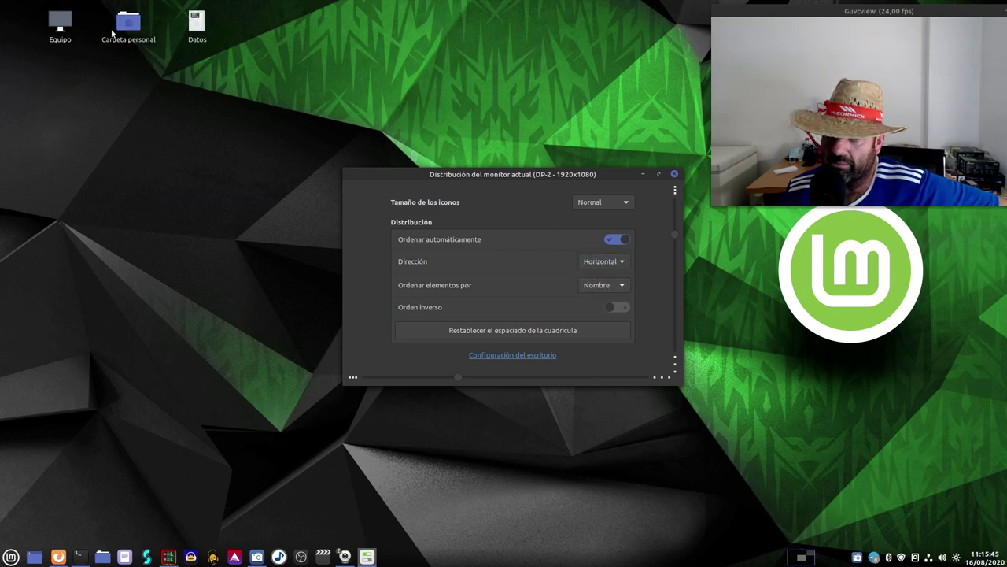
click(594, 262)
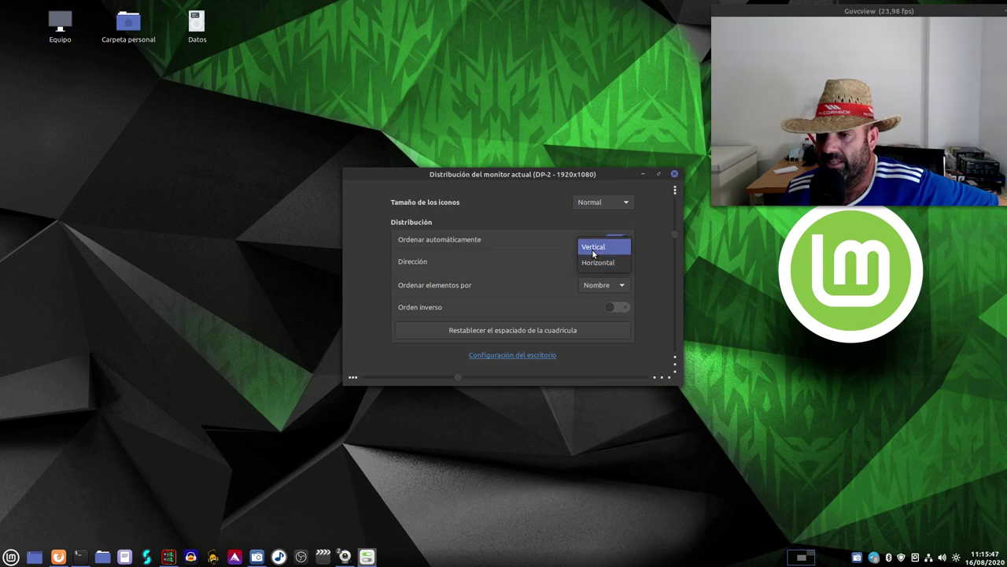
click(593, 246)
click(585, 286)
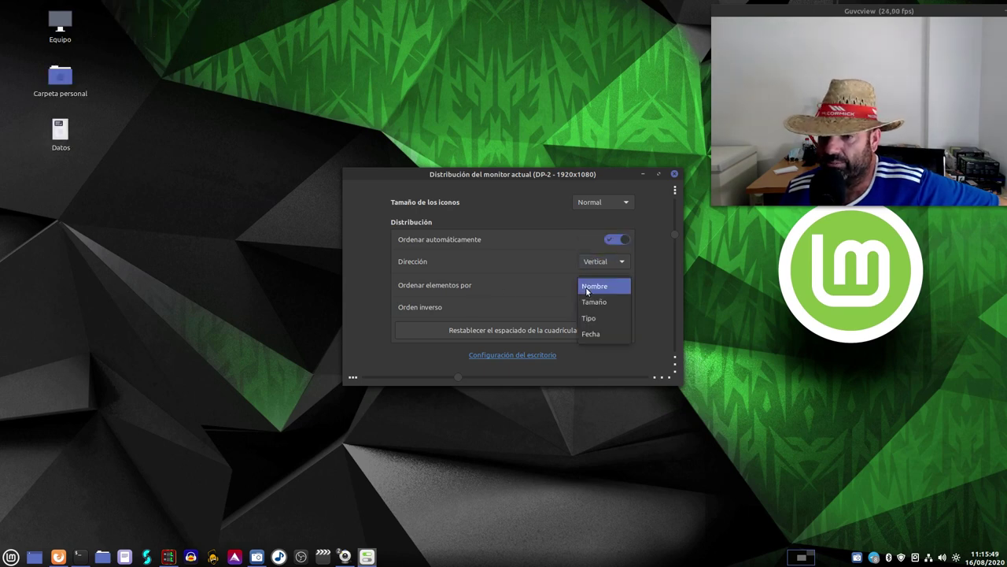
click(593, 287)
Turn off Ordenar automáticamente and move the Equipo, Carpeta personal and Datos icons together to the middle of the desktop.
drag(501, 174, 482, 183)
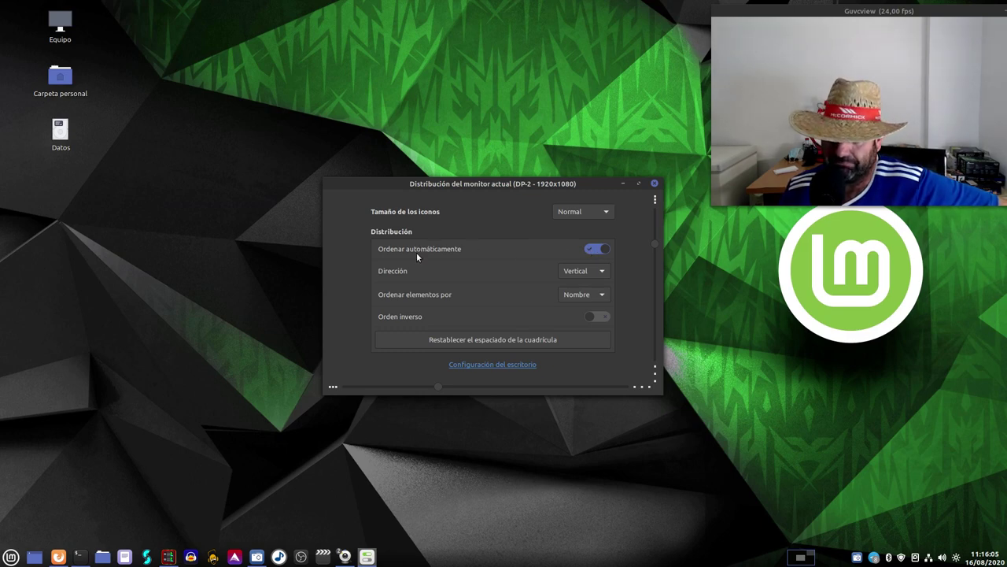
click(592, 250)
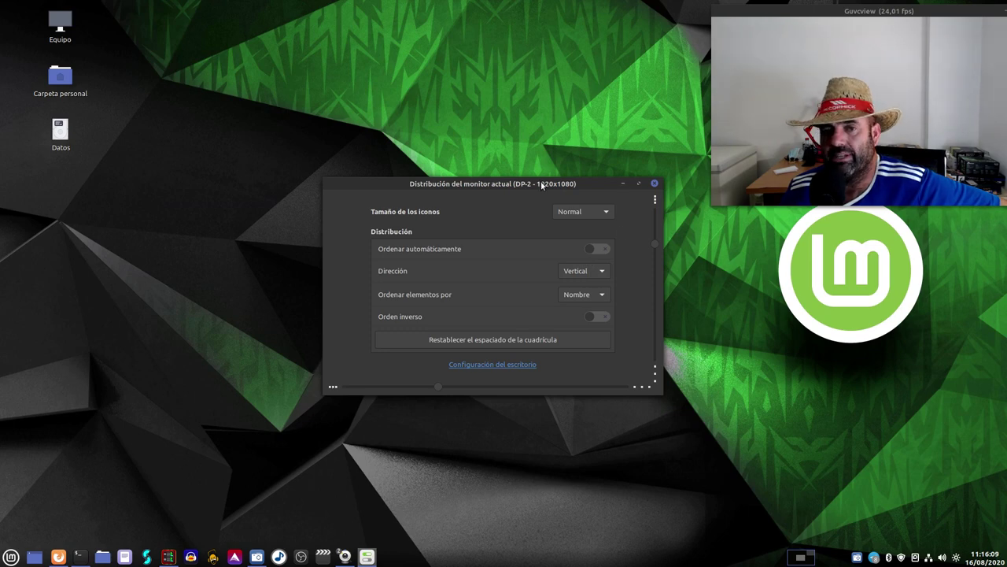
click(623, 184)
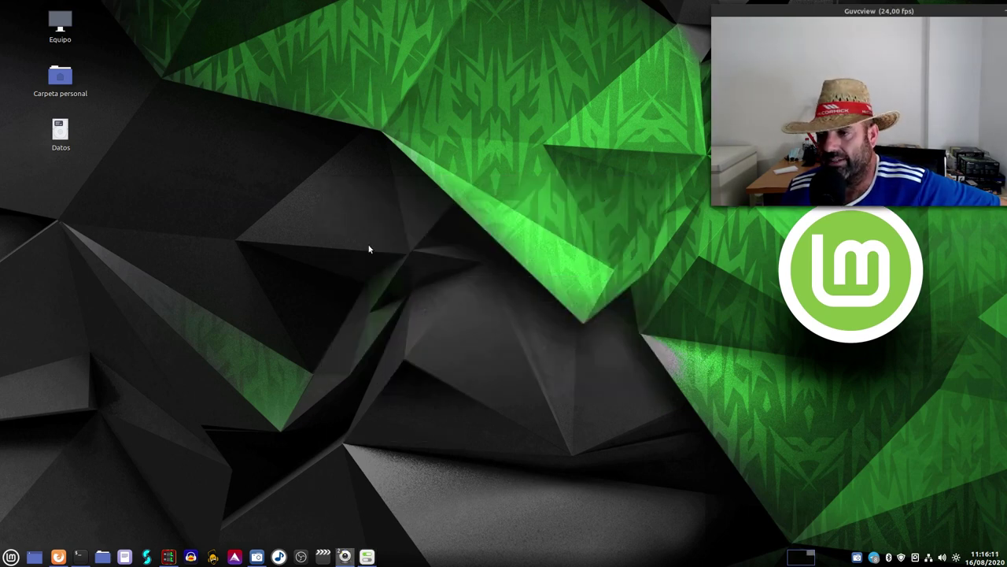
drag(126, 201, 537, 185)
click(464, 190)
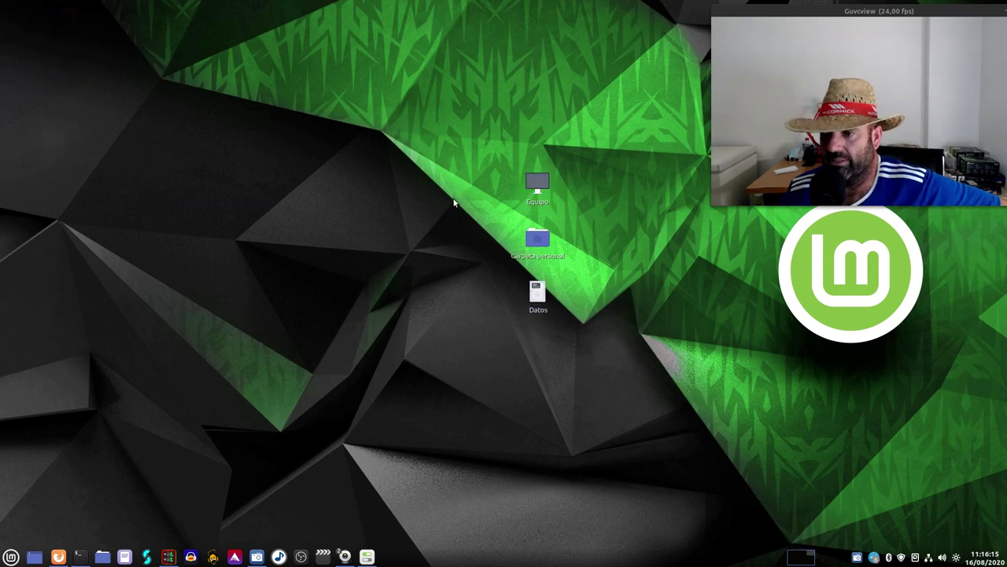
Move the Guvcview webcam preview to the opposite upper corner of the desktop and enable its Espejo video filter.
drag(831, 11, 164, 16)
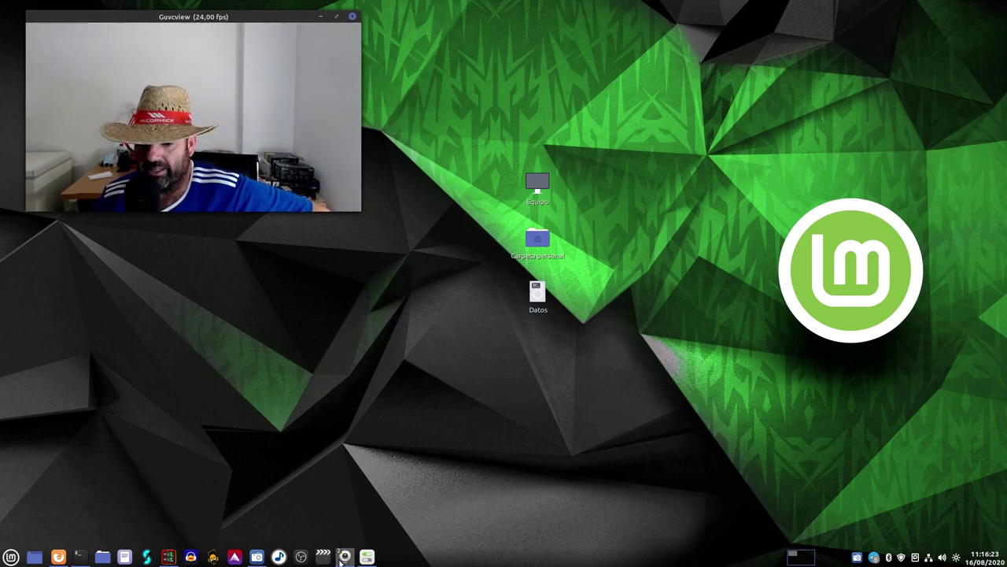
mouse_move(345, 555)
click(379, 532)
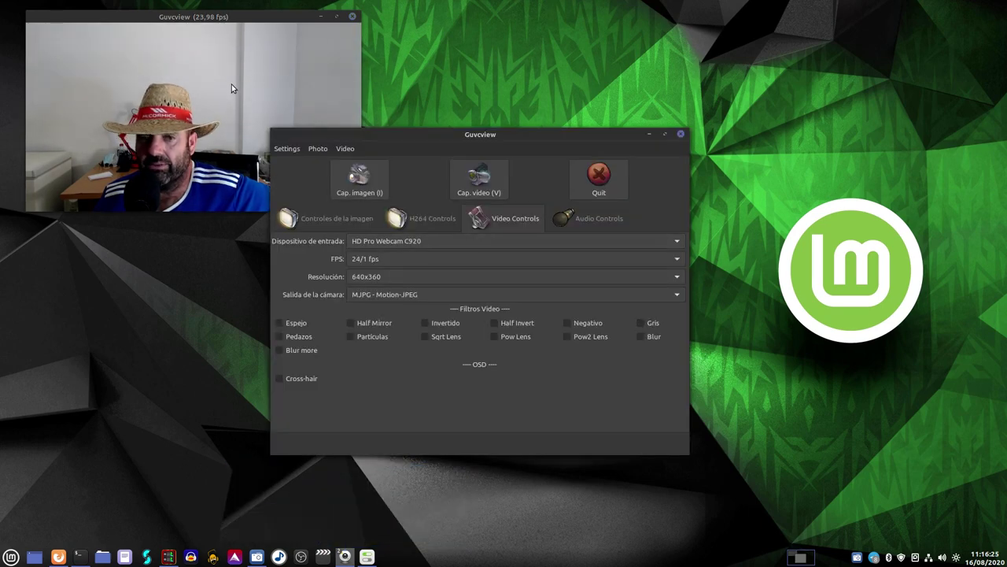
click(297, 324)
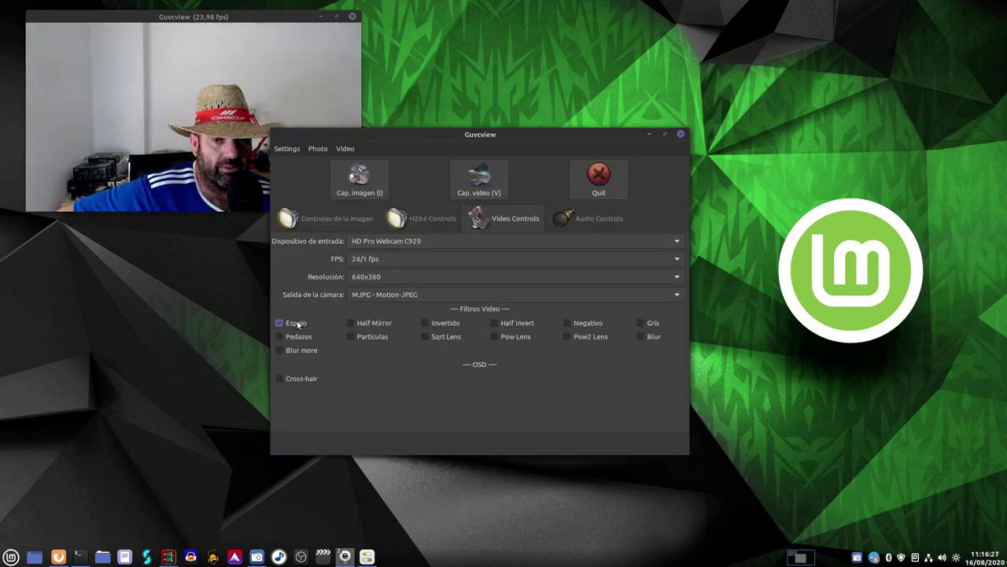
Minimize the Guvcview controls window and move the Equipo, Carpeta personal and Datos icons together to the desktop's upper-right corner.
click(650, 134)
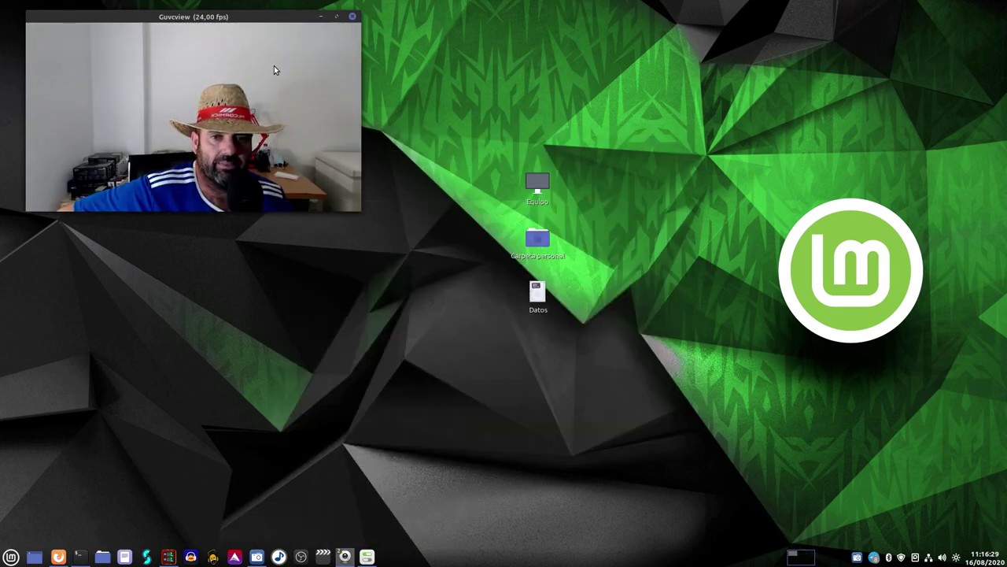
drag(566, 323, 949, 48)
click(780, 83)
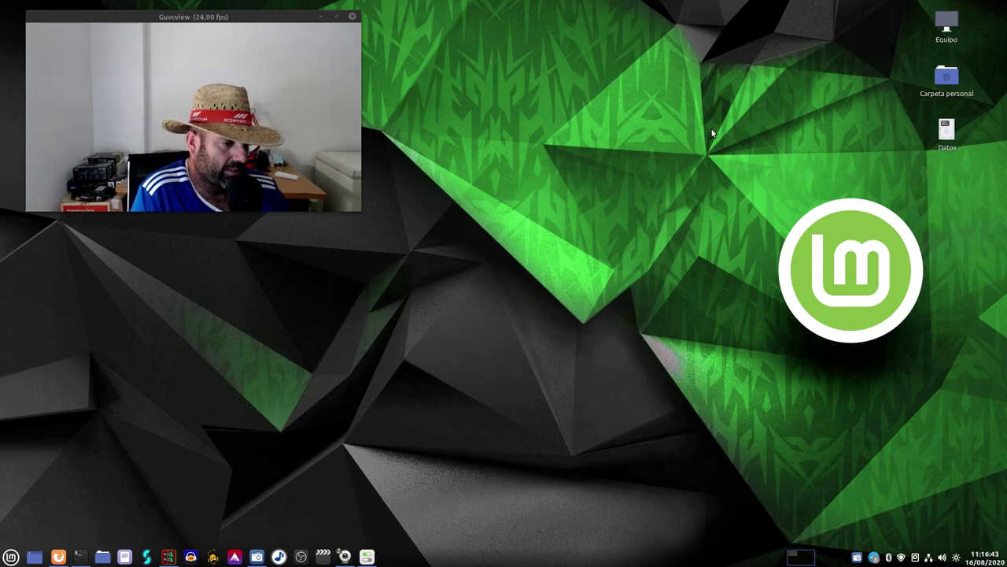
Turn Ordenar automáticamente on to realign the desktop icons, switch it off again, and move the webcam preview clear of them.
right_click(564, 116)
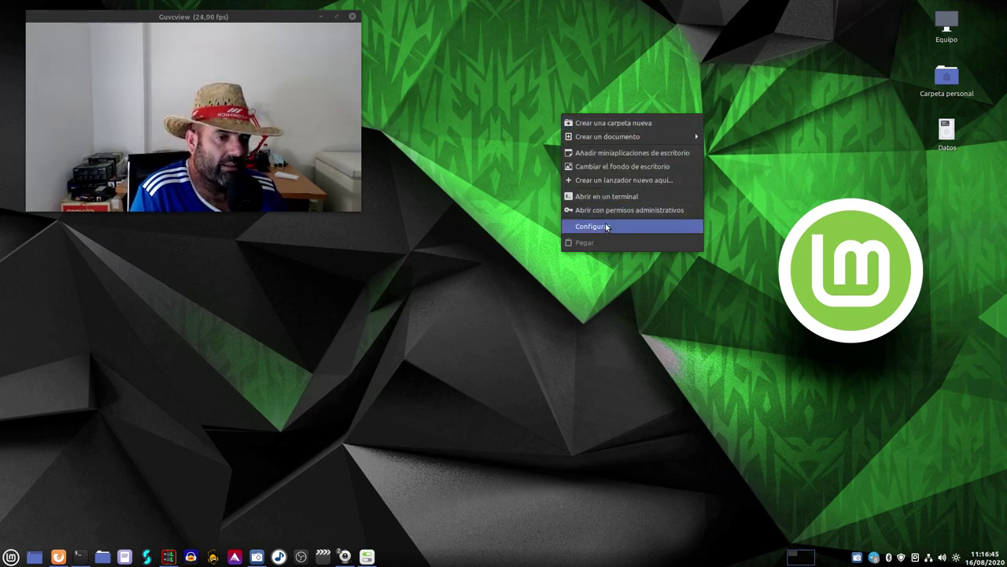
click(593, 226)
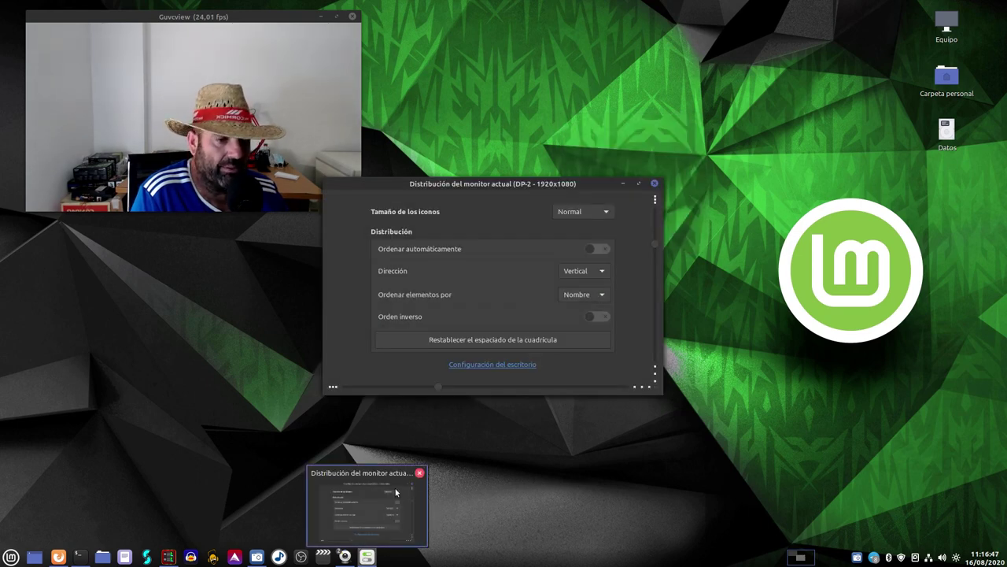
click(595, 248)
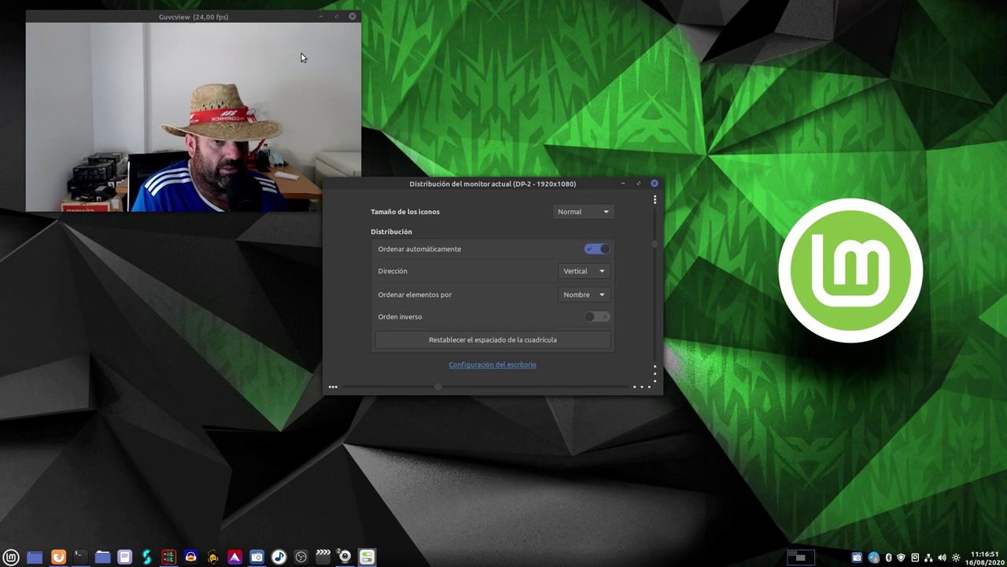
drag(240, 19, 410, 44)
drag(584, 187, 579, 258)
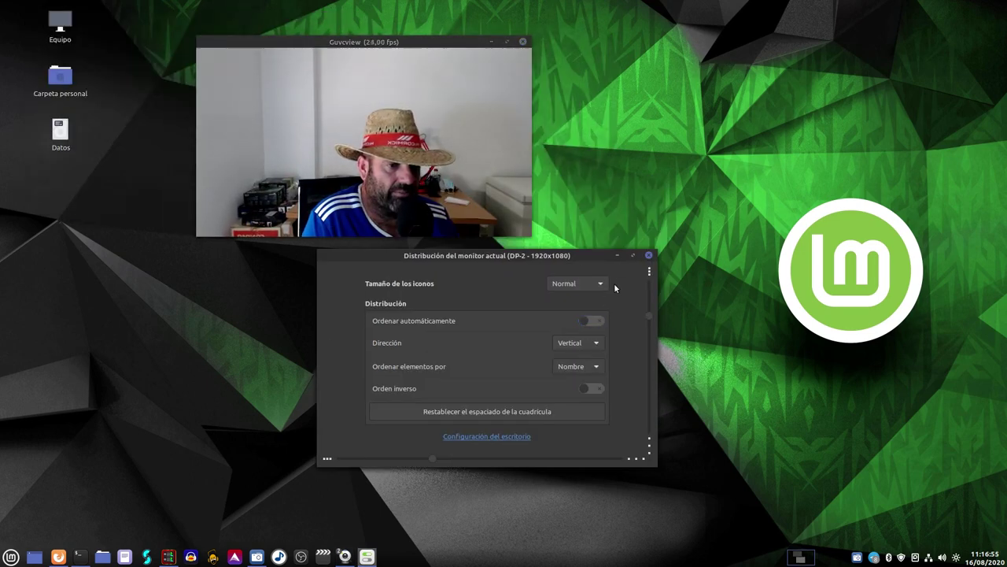
click(617, 256)
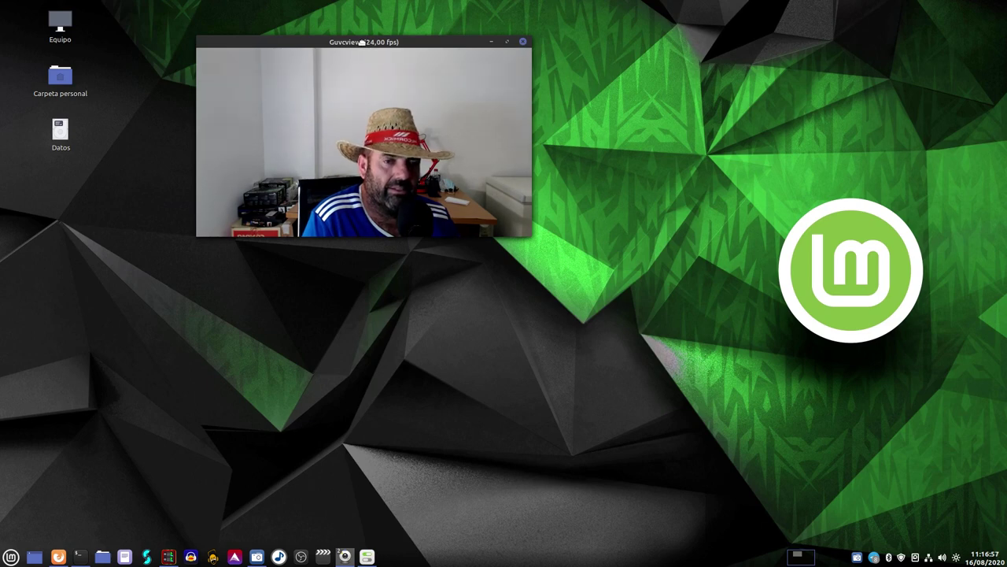
Move the webcam preview lower and the three desktop icons together to the upper-right corner of the desktop.
drag(364, 44, 329, 147)
drag(110, 151, 944, 29)
click(865, 77)
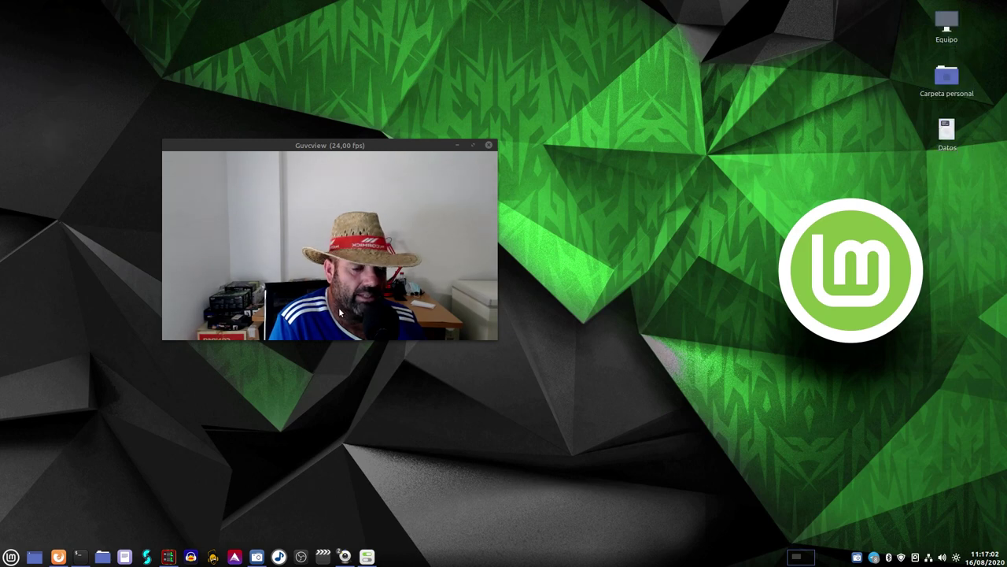
Raise the icon layout settings window higher on the desktop, minimize it, and place the webcam preview just below the icons.
click(367, 556)
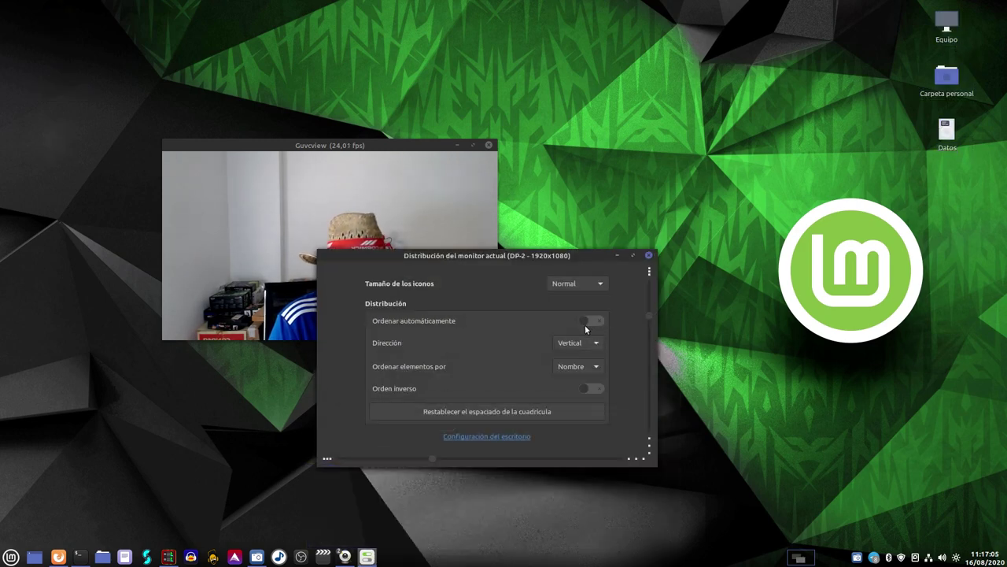
drag(560, 256, 567, 141)
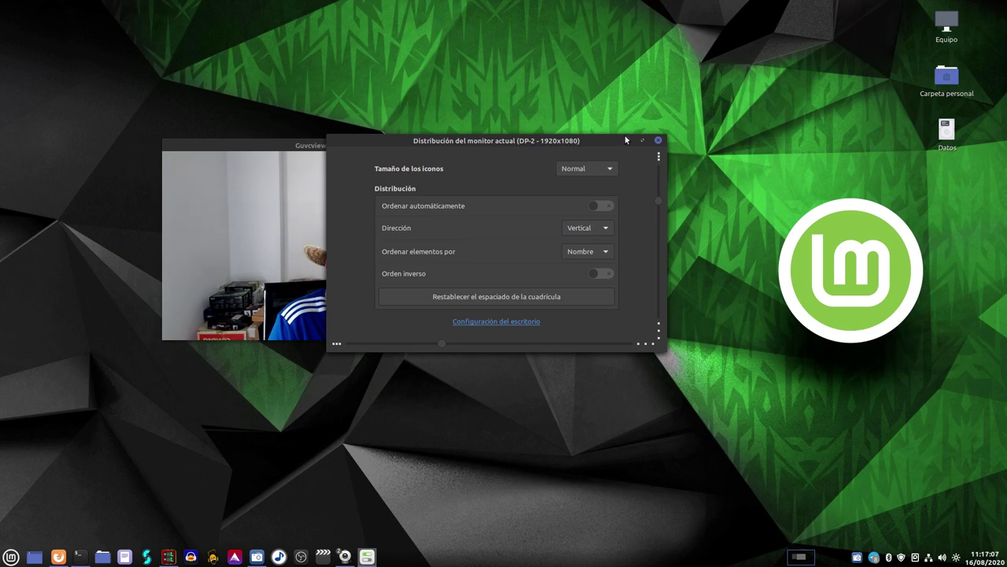
click(624, 140)
drag(363, 147, 857, 187)
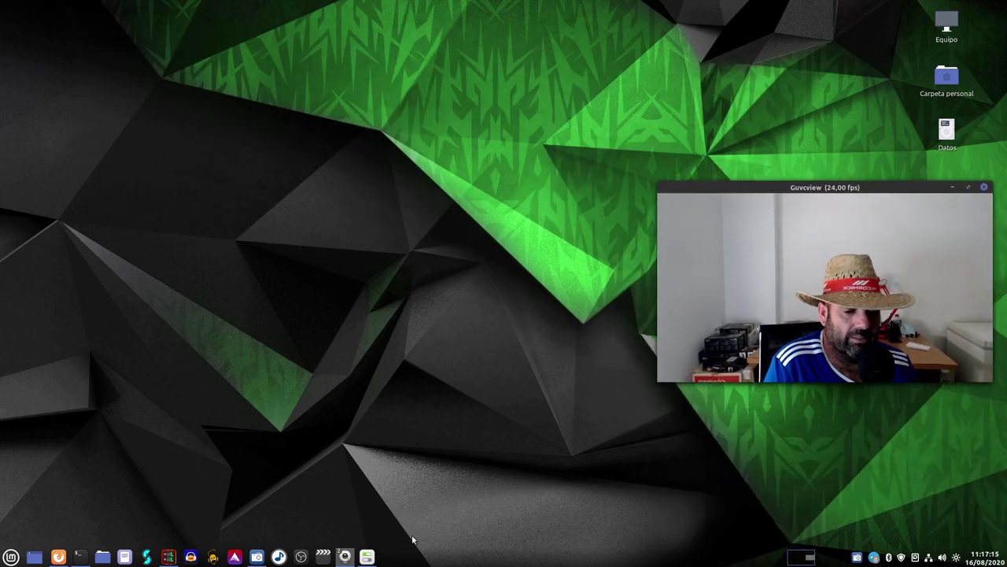
Disable Guvcview's Espejo video filter and minimize its controls window.
mouse_move(345, 557)
click(394, 522)
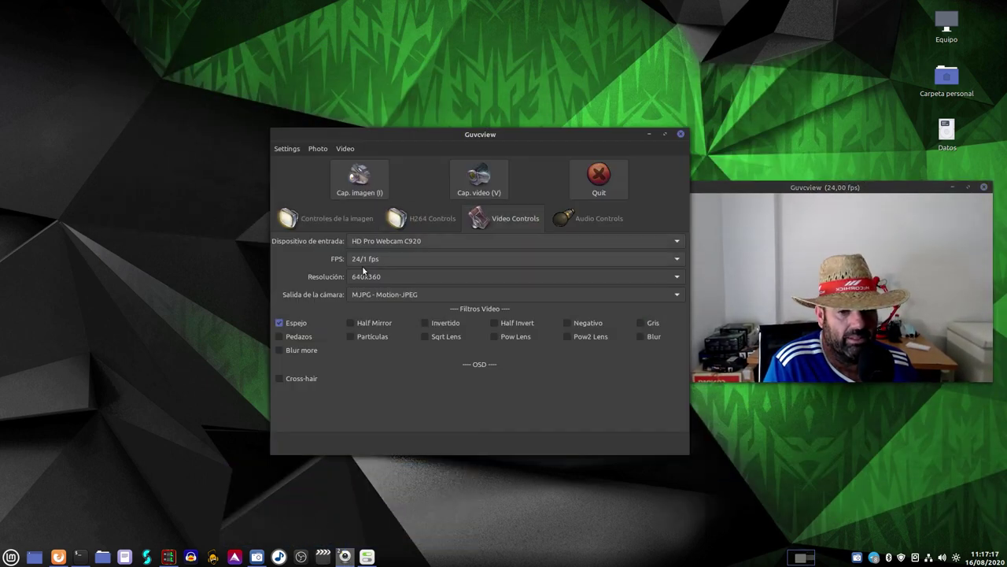
click(302, 324)
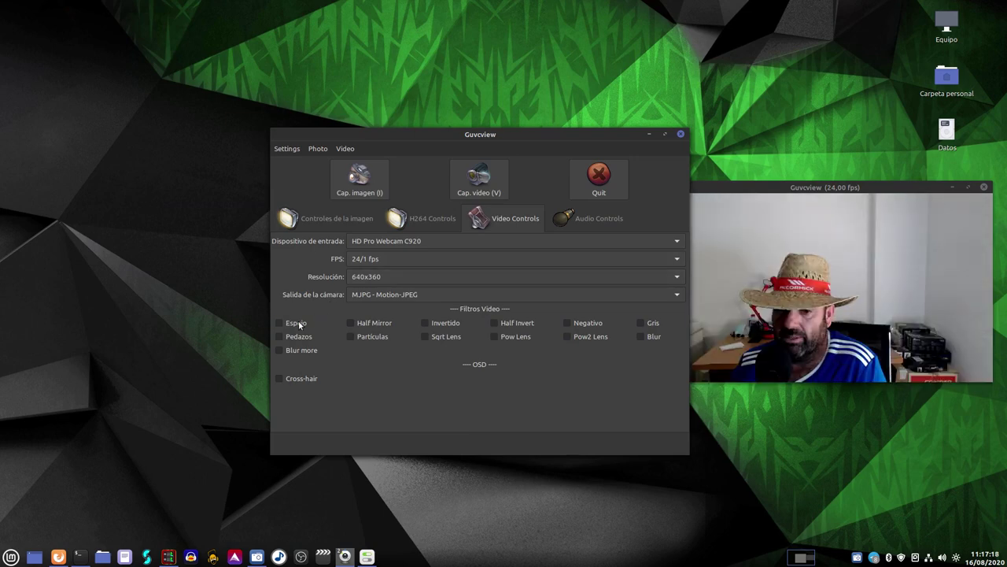
click(649, 135)
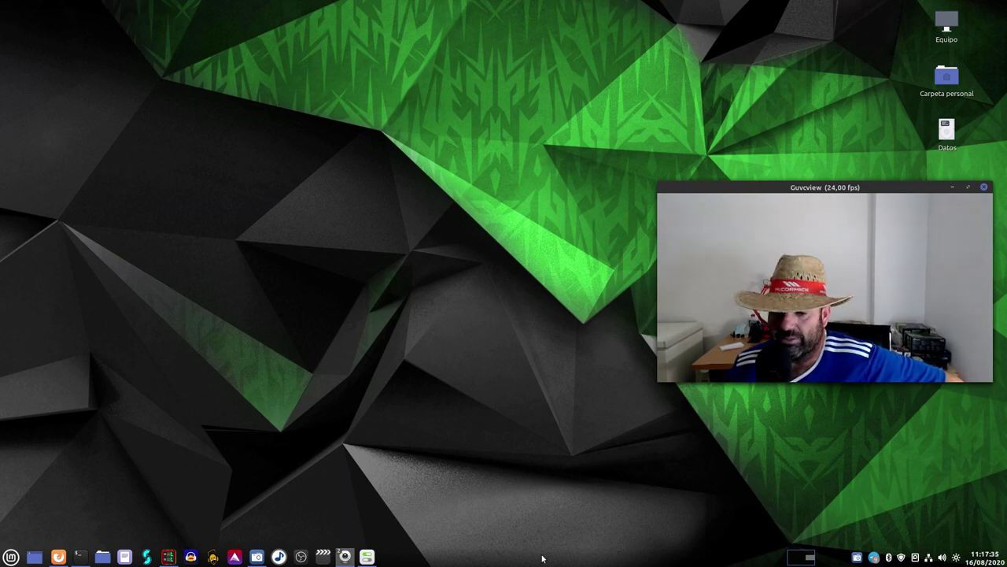
right_click(421, 558)
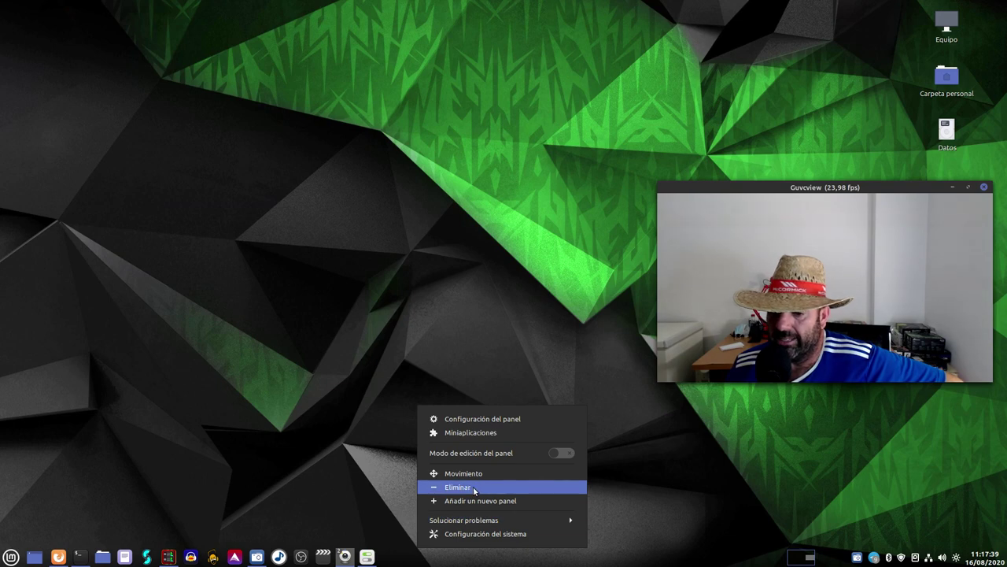
click(683, 563)
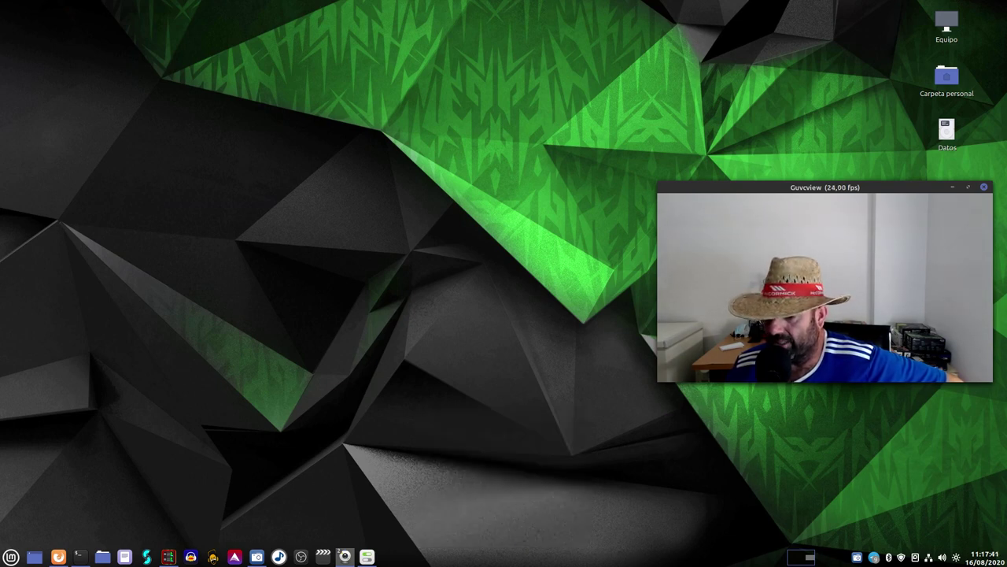
right_click(523, 557)
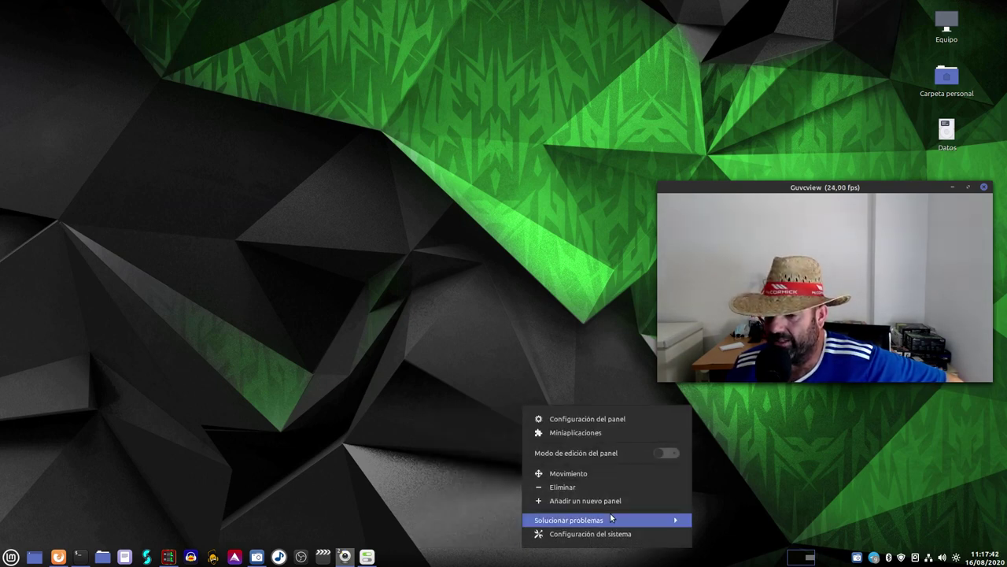
click(592, 475)
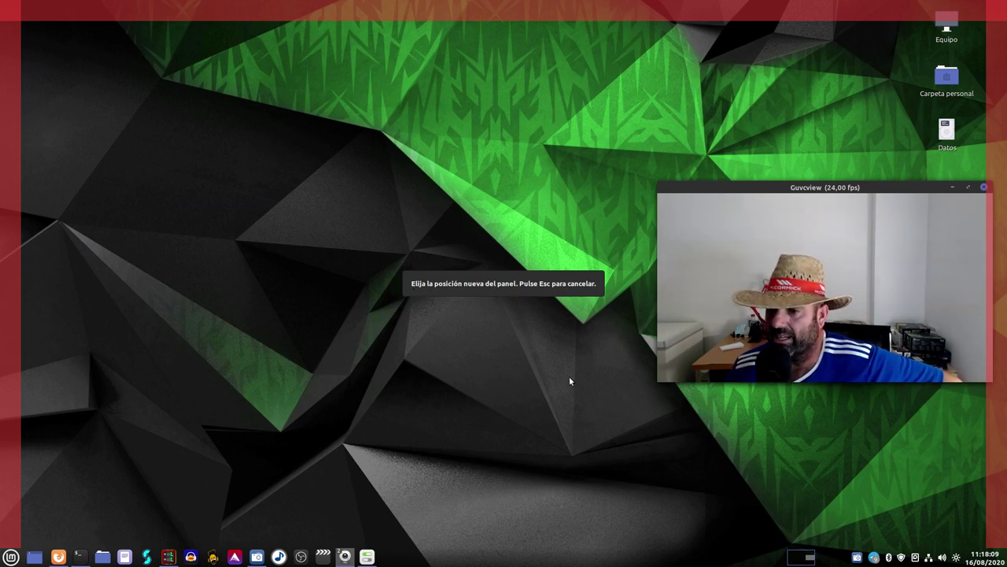
key(Escape)
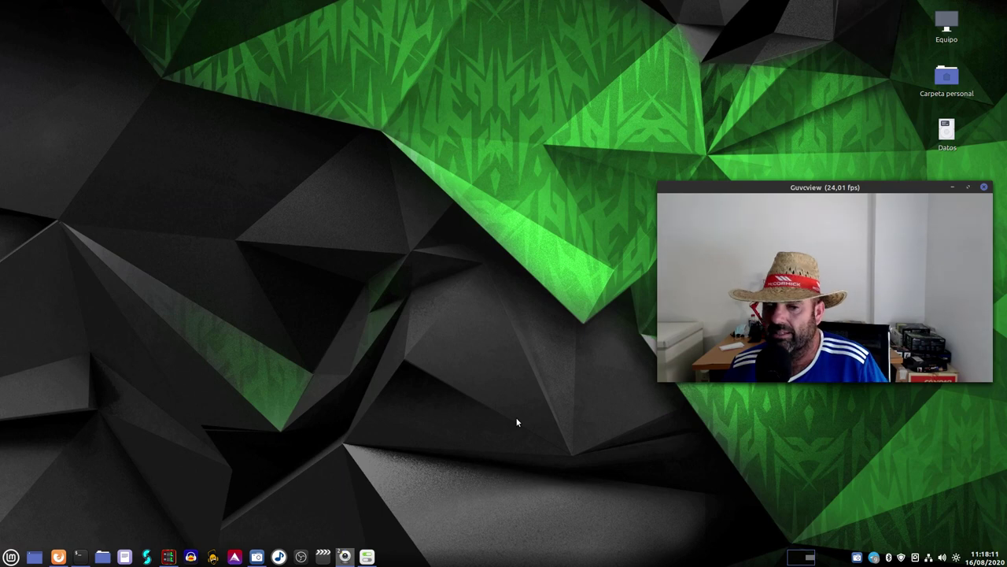
Move the Cinnamon panel from the bottom edge of the screen to the left edge.
right_click(417, 557)
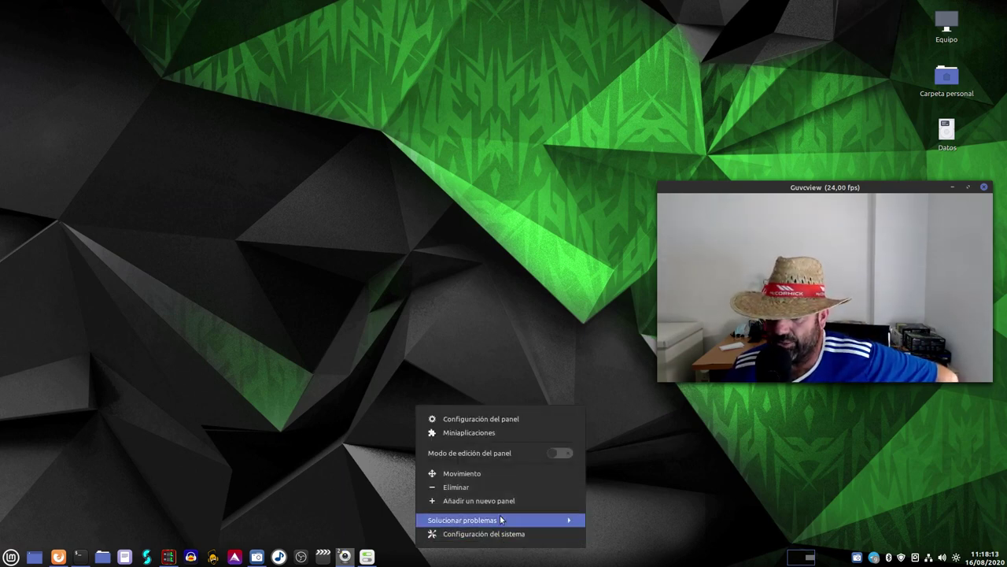
click(496, 481)
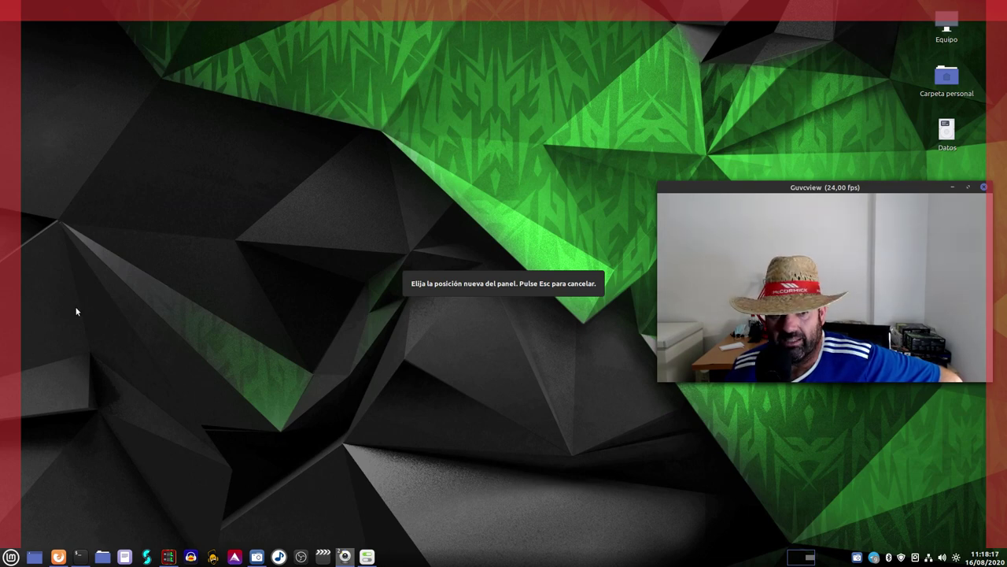
click(13, 329)
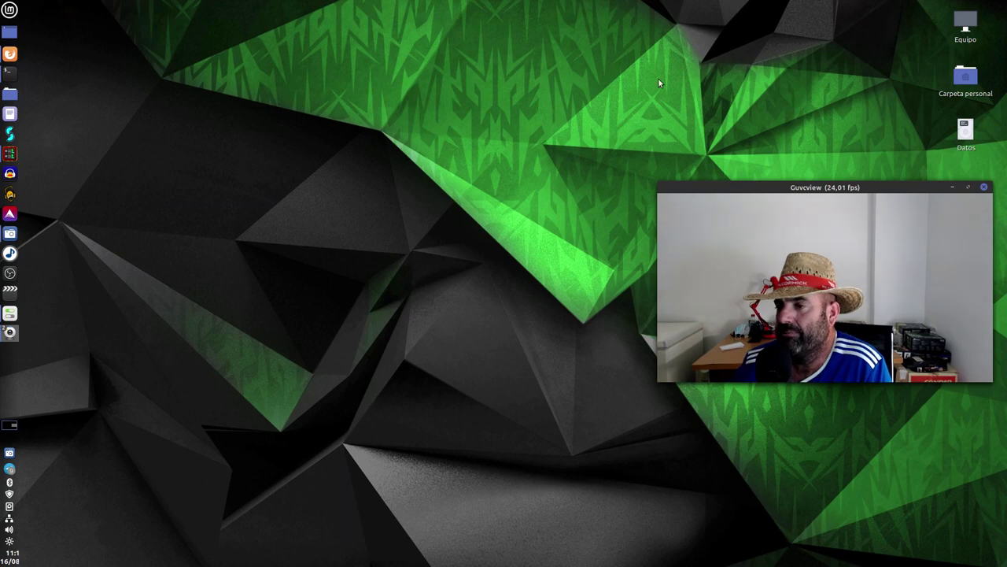
Move the webcam preview to the desktop's upper-right corner and place the SimpleScreenRecorder window below it.
drag(809, 187, 863, 7)
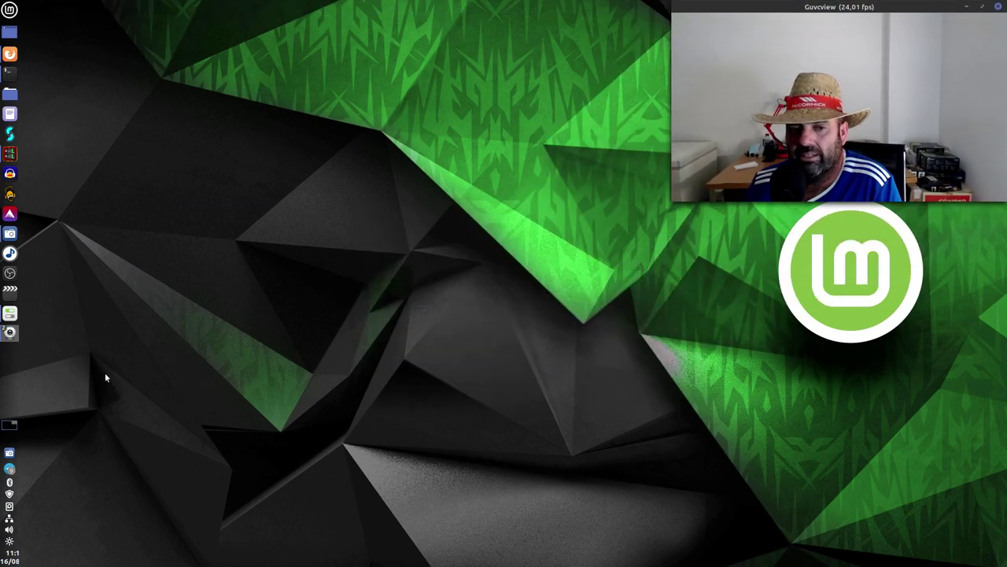
click(10, 233)
drag(850, 223, 890, 238)
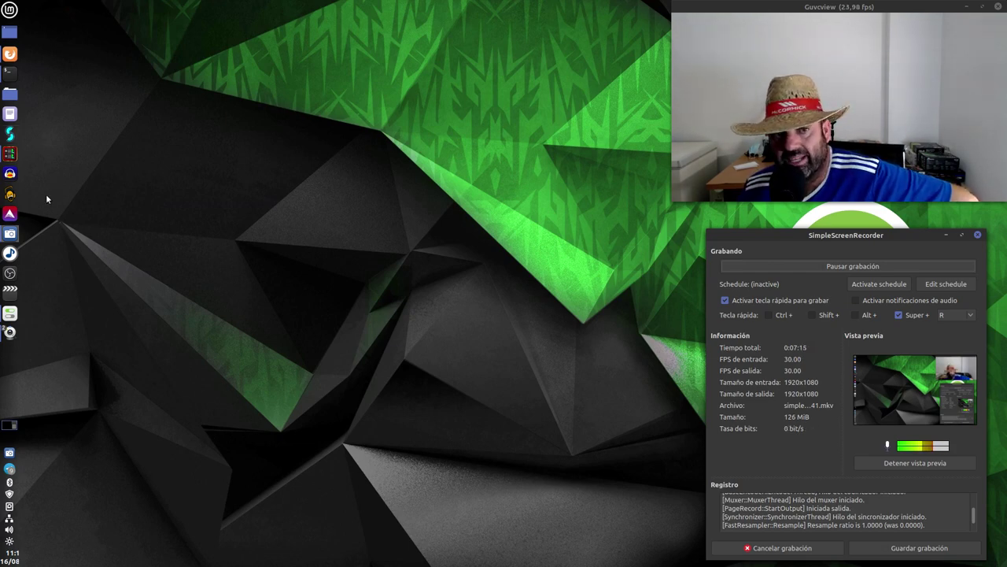
Fit the Firefox window between the vertical panel and the webcam preview, and put it away.
click(10, 55)
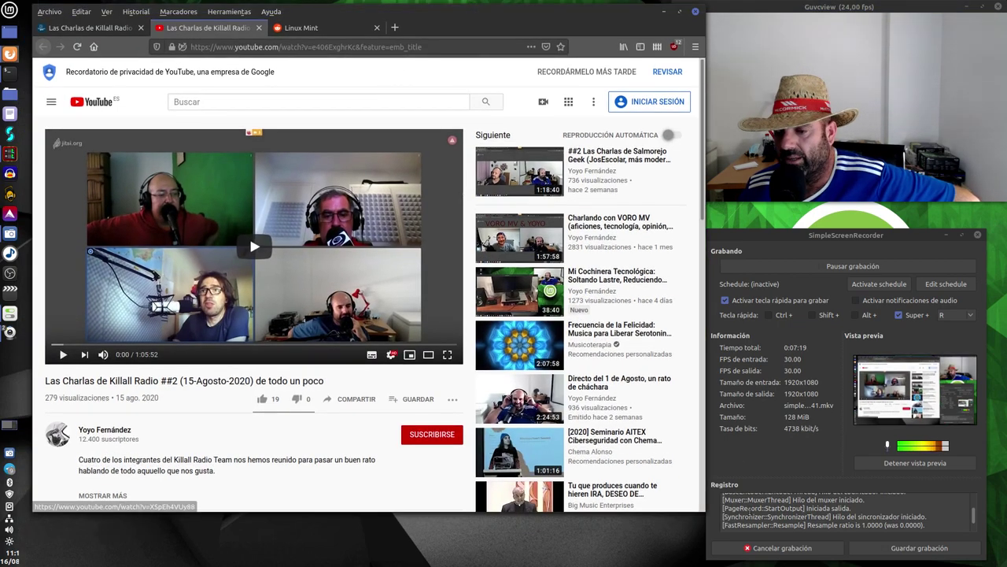
drag(697, 508, 670, 554)
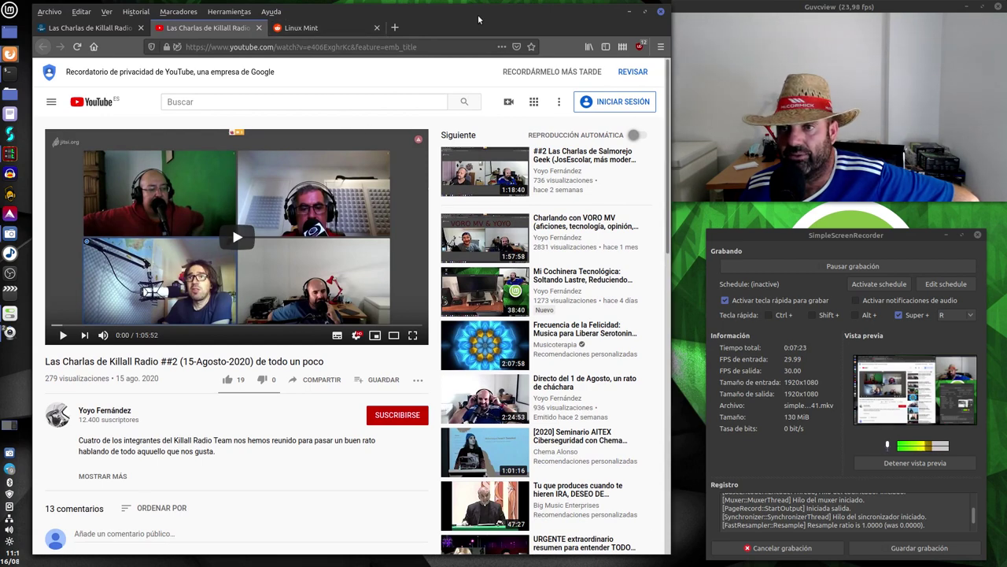
drag(480, 14, 467, 14)
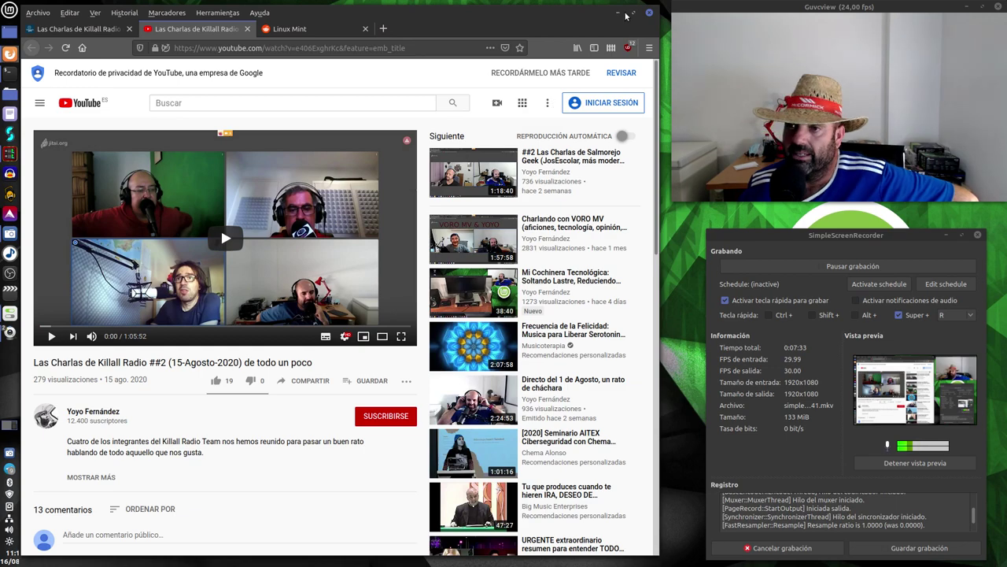
key(alt+F4)
Move the SimpleScreenRecorder window to the lower-left area of the desktop and the webcam preview to the lower-right area.
drag(840, 233, 211, 232)
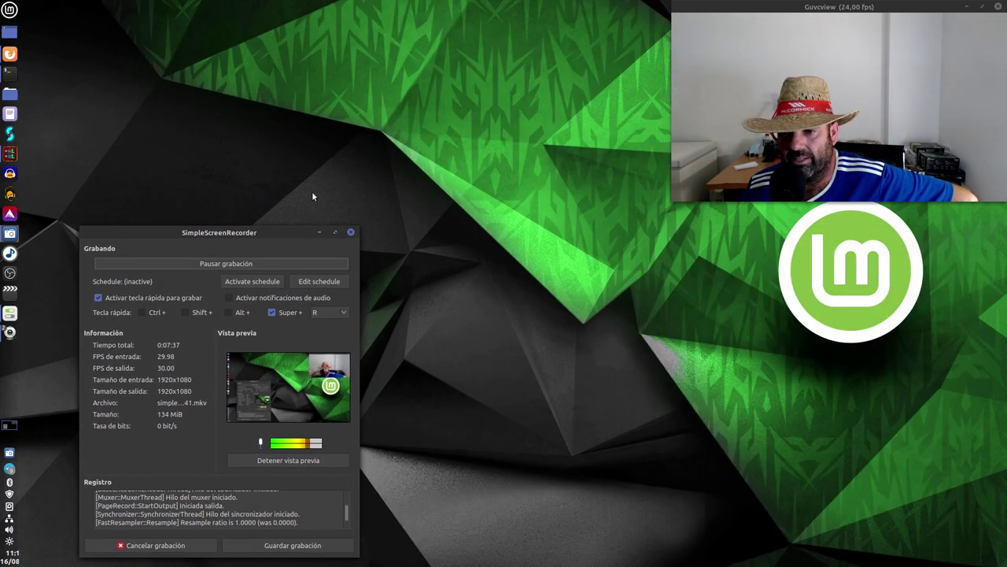
drag(774, 10, 486, 40)
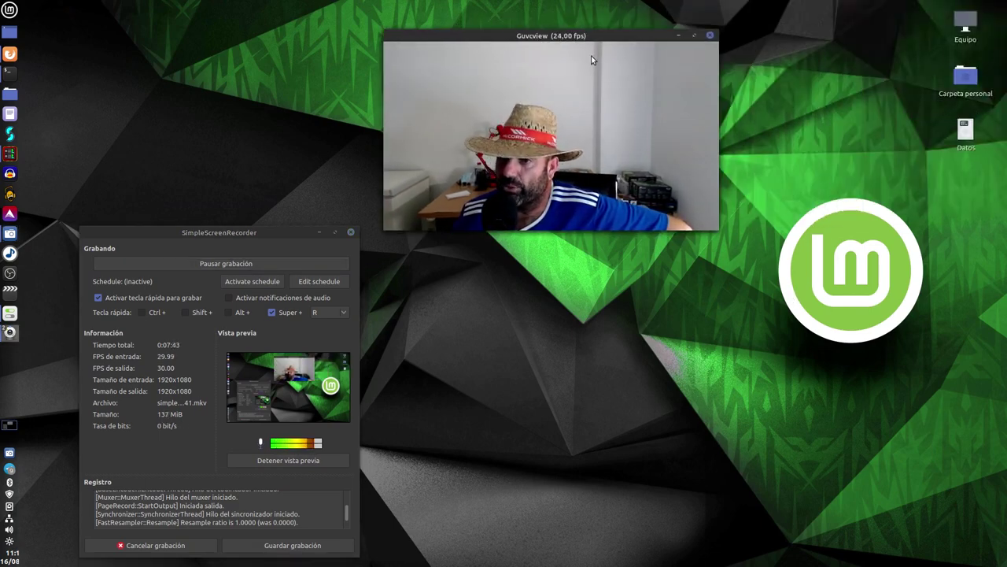
drag(596, 36, 841, 328)
Turn on Ordenar automáticamente and Orden inverso in the desktop's icon layout settings.
right_click(615, 196)
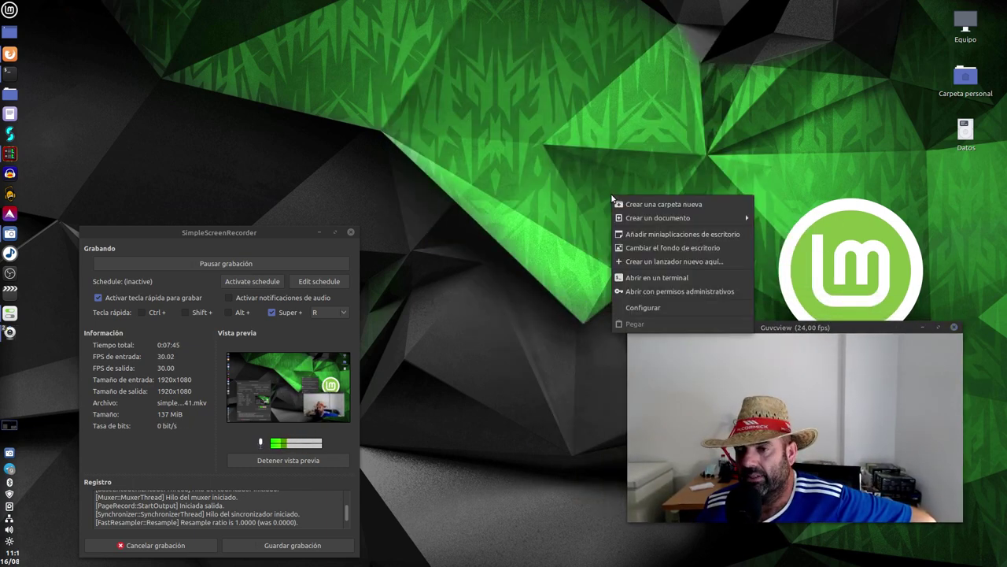
click(660, 310)
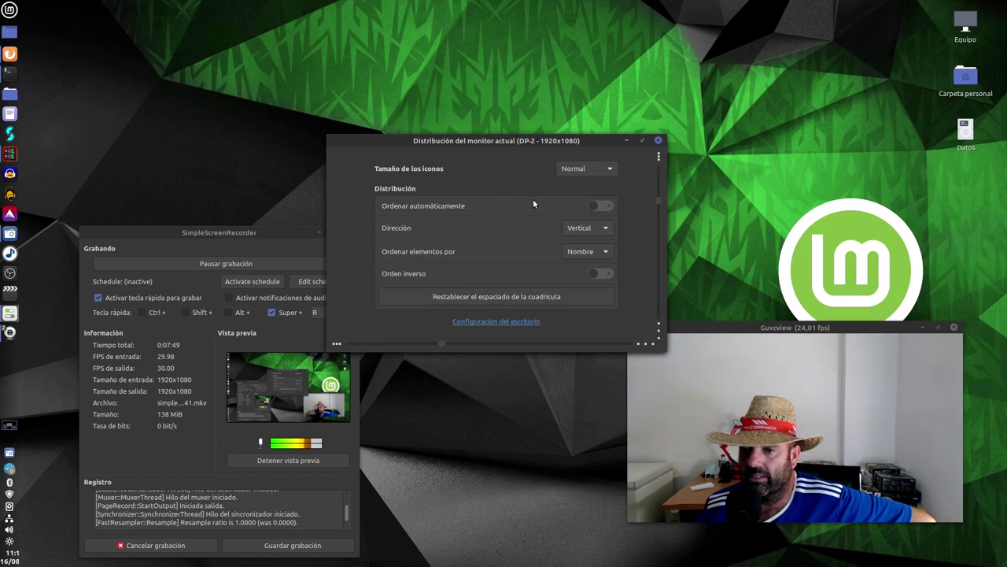
click(601, 206)
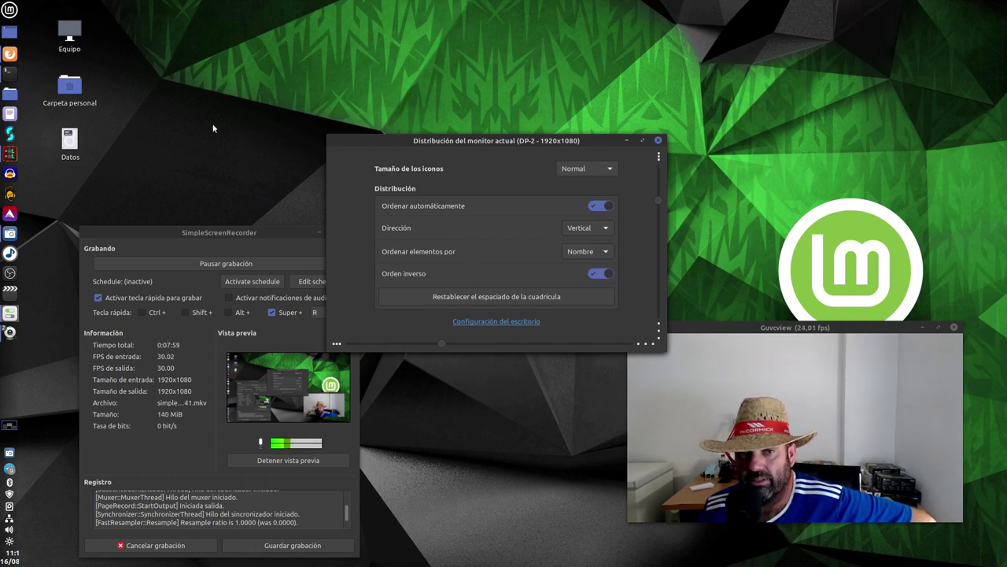
Turn Orden inverso back off and rearrange the layout settings and SimpleScreenRecorder windows away from the desktop icons.
drag(130, 153, 71, 38)
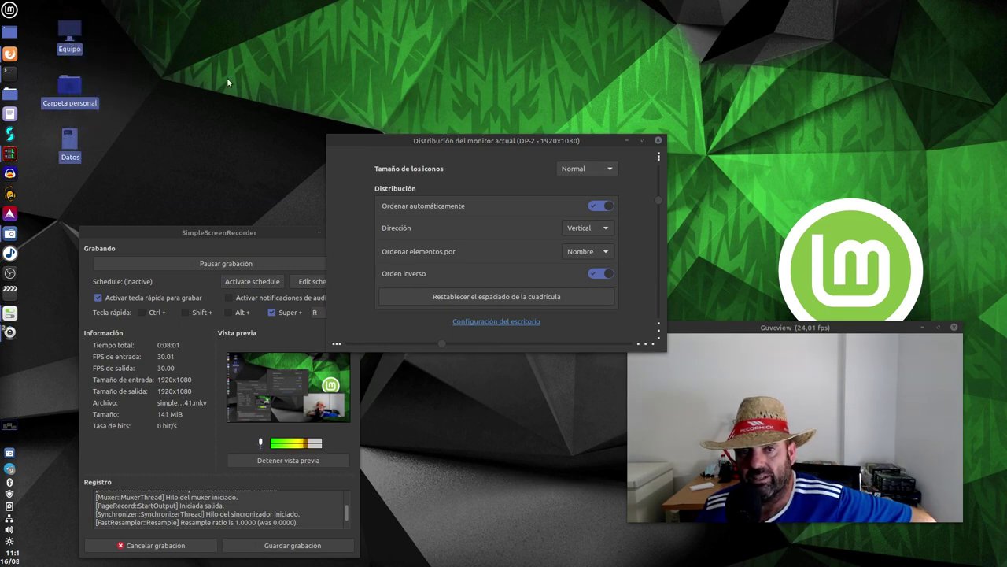
click(396, 219)
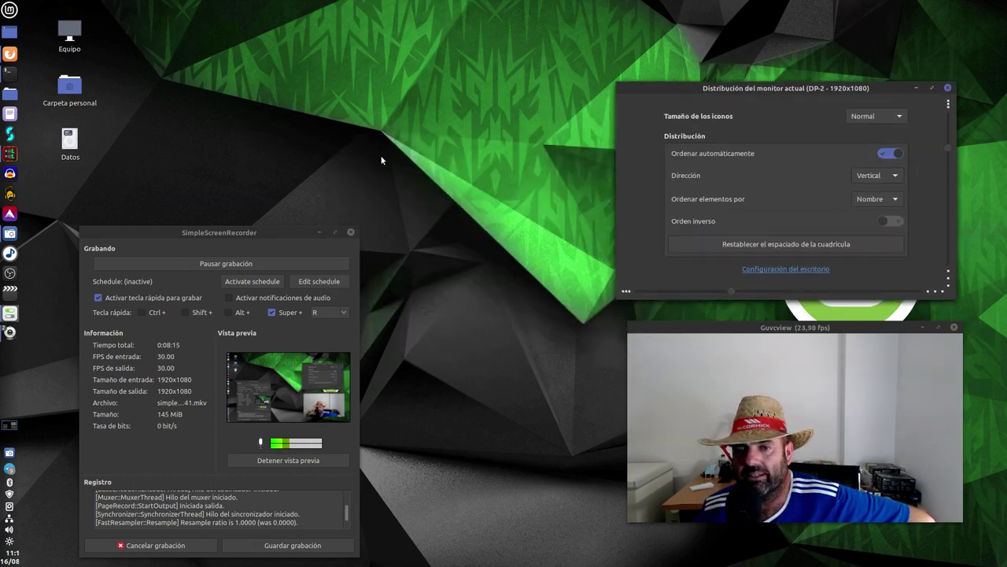
drag(270, 233, 402, 235)
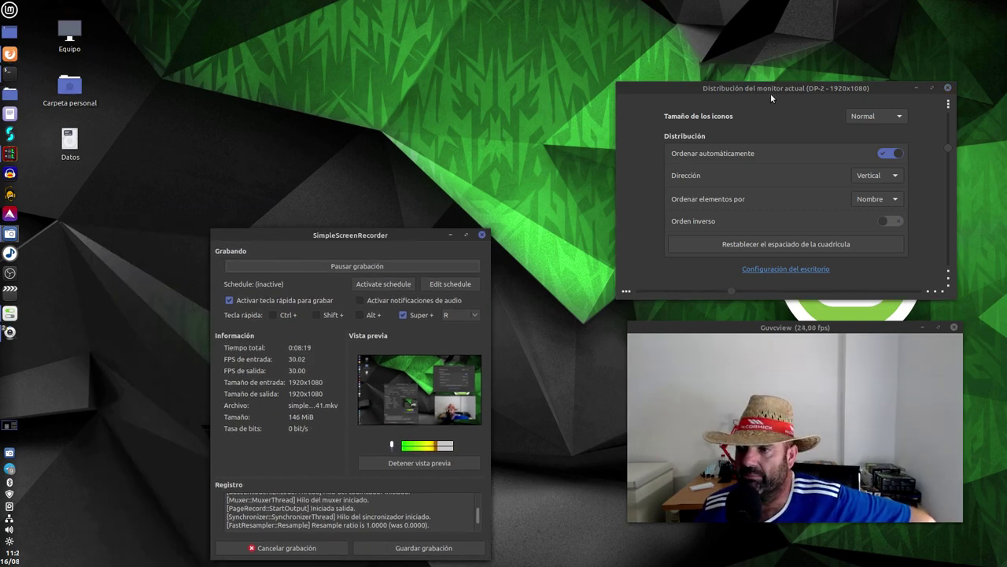
Open Configuración del escritorio from the icon layout settings and position both windows around the upper middle of the desktop.
drag(772, 92, 568, 107)
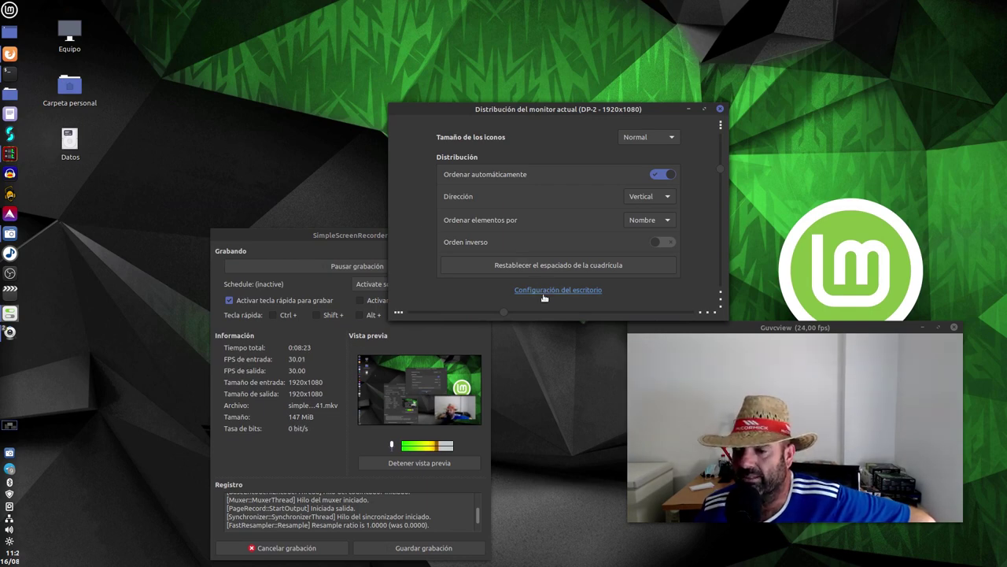
click(543, 290)
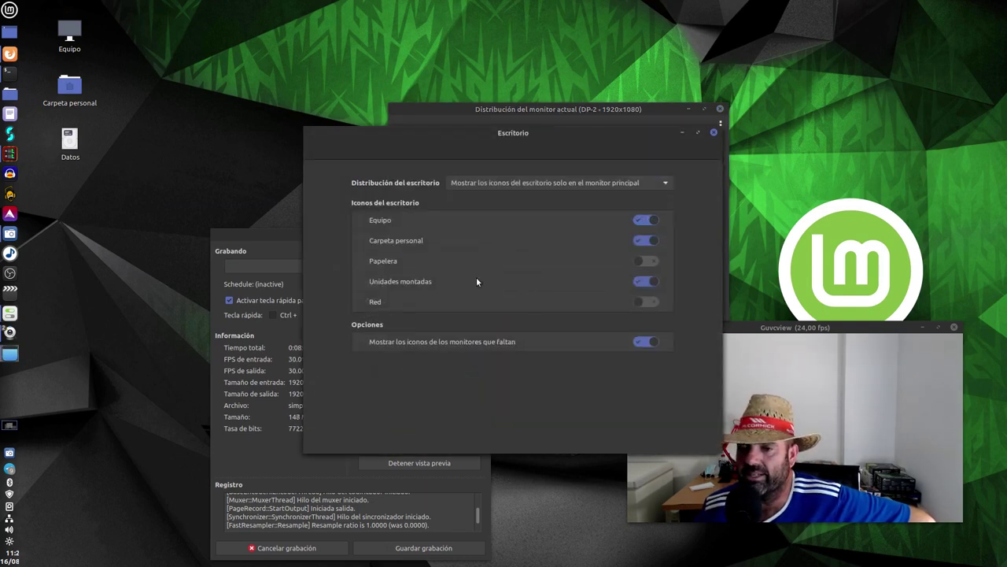
drag(497, 134, 413, 74)
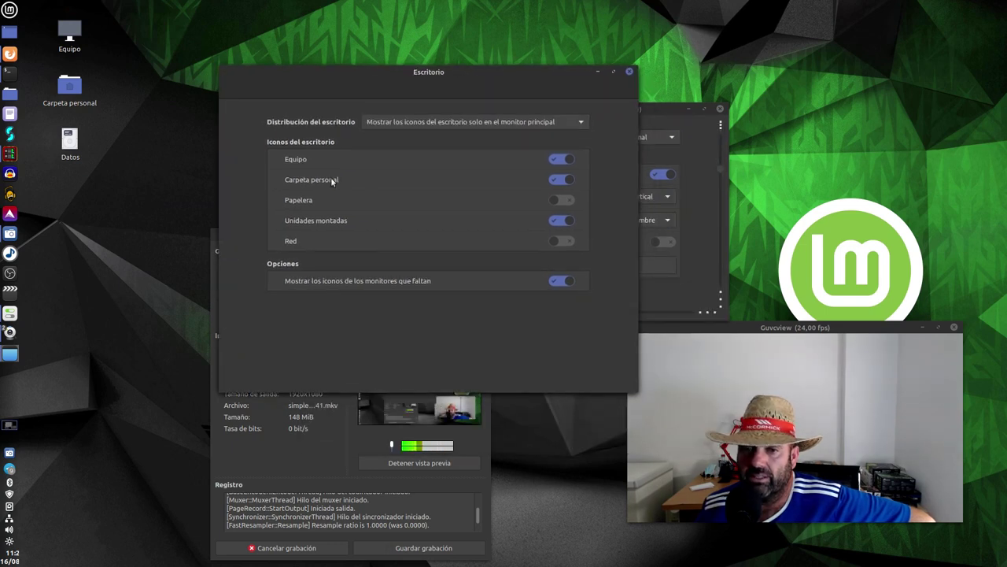
Turn off Equipo, Carpeta personal, Unidades montadas and Mostrar los iconos de los monitores que faltan in the desktop settings.
click(563, 160)
click(556, 181)
click(559, 221)
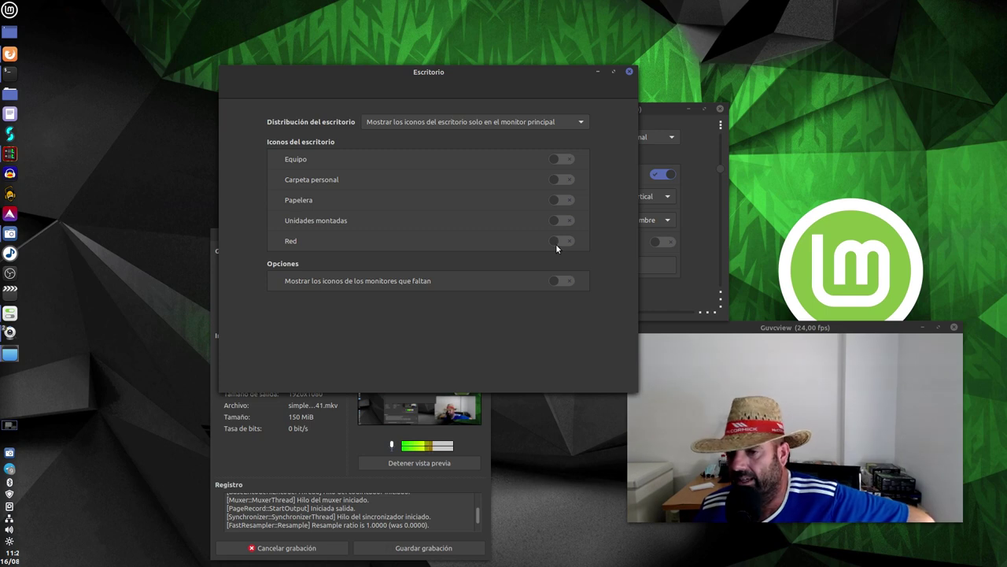
Turn Mostrar los iconos de los monitores que faltan, Equipo, Carpeta personal and Unidades montadas back on.
click(559, 284)
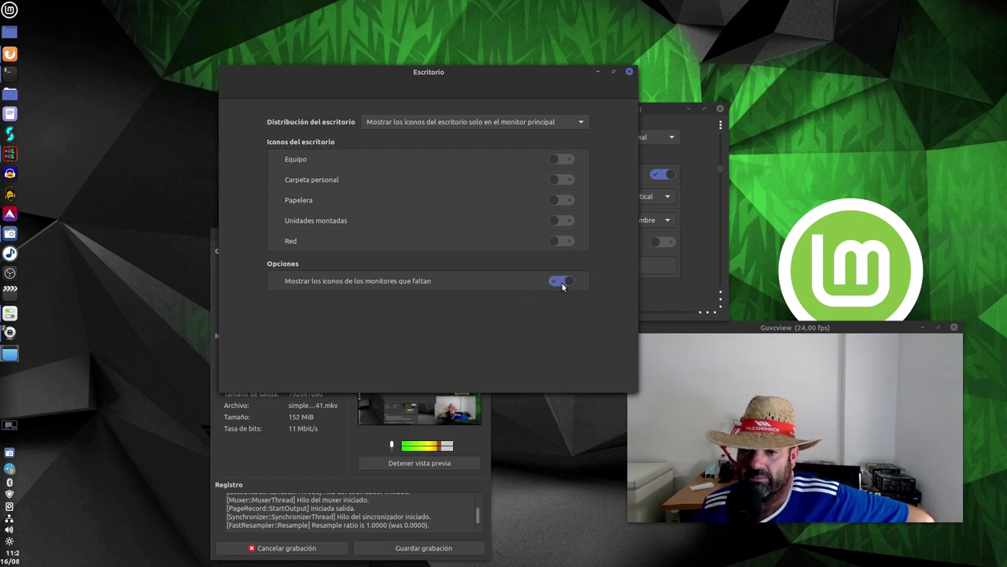
click(565, 157)
click(560, 181)
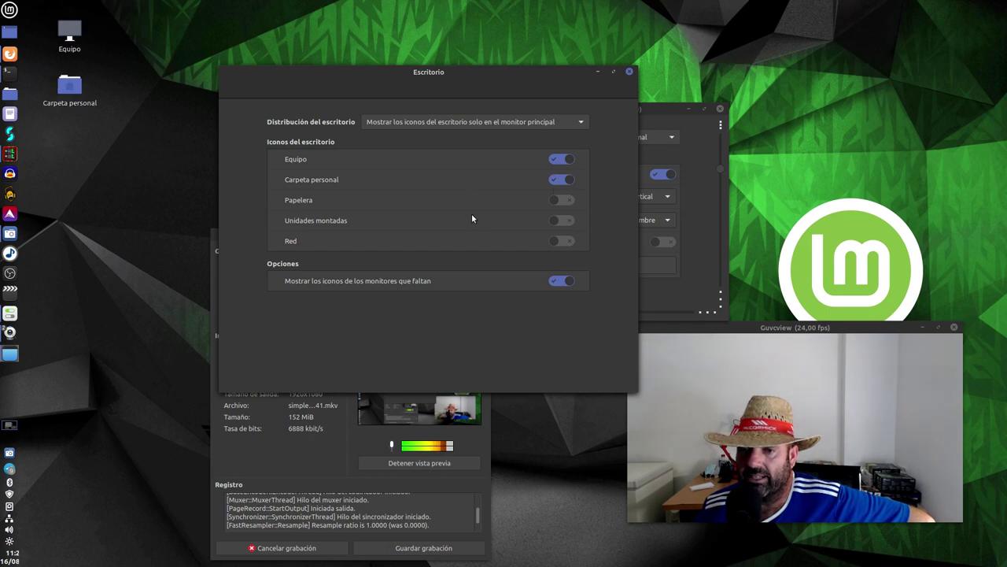
click(559, 220)
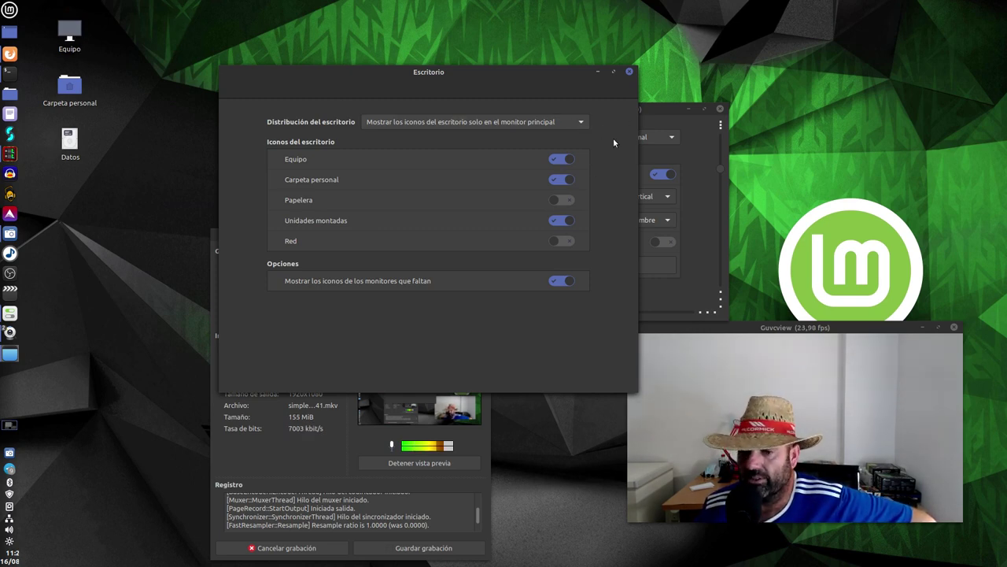
Turn off Ordenar automáticamente in the icon layout settings and move the Equipo, Carpeta personal and Datos icons to the desktop's upper-right corner.
click(629, 71)
click(658, 174)
drag(146, 165, 955, 33)
click(892, 67)
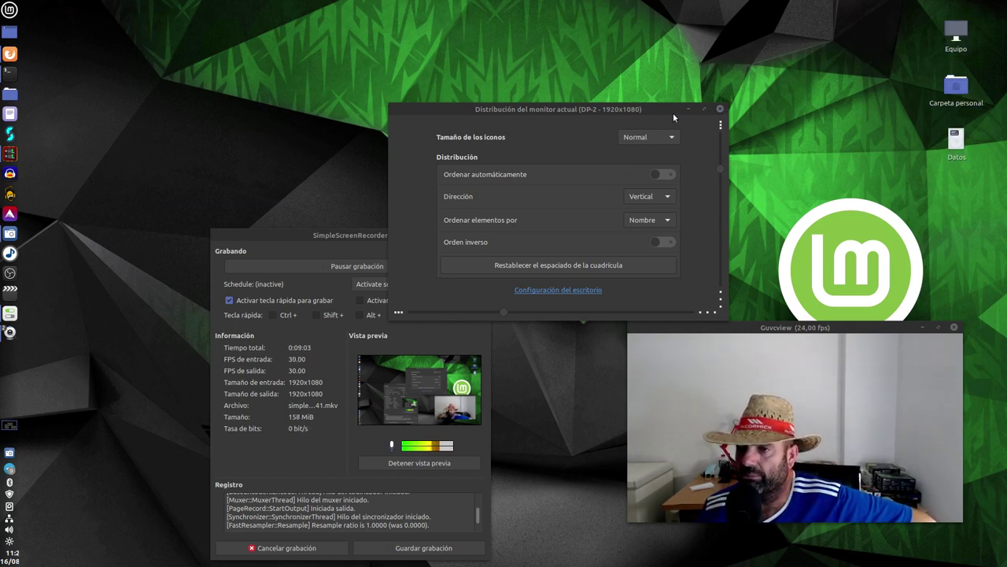
Close the icon layout settings and arrange the webcam preview above the SimpleScreenRecorder window along the desktop's right edge.
click(719, 109)
drag(732, 331, 805, 12)
drag(393, 239, 895, 239)
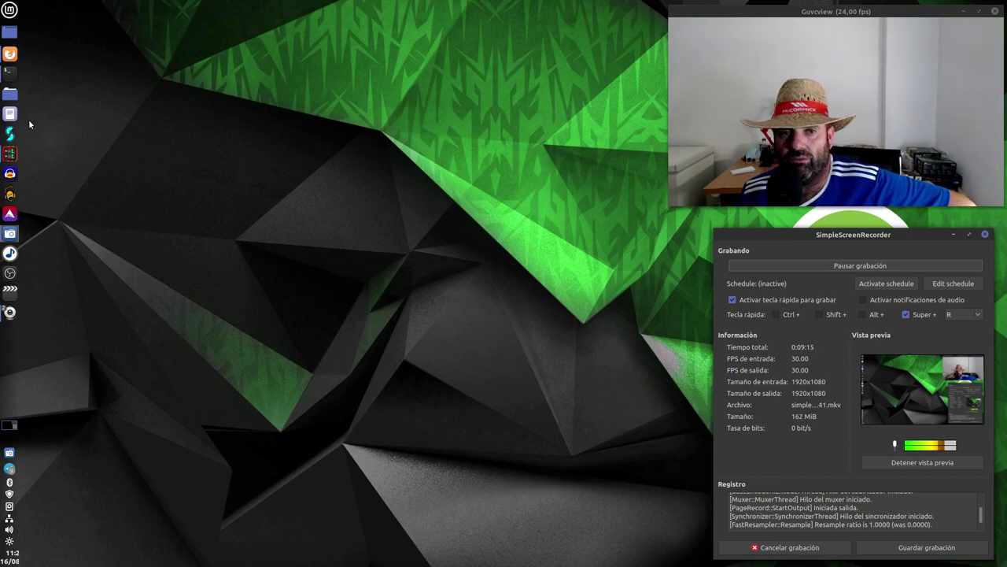
Run neofetch in a terminal window, and size and position the window to fit the upper-left area of the desktop.
click(10, 73)
drag(367, 112, 326, 95)
drag(498, 351, 569, 397)
drag(358, 98, 339, 87)
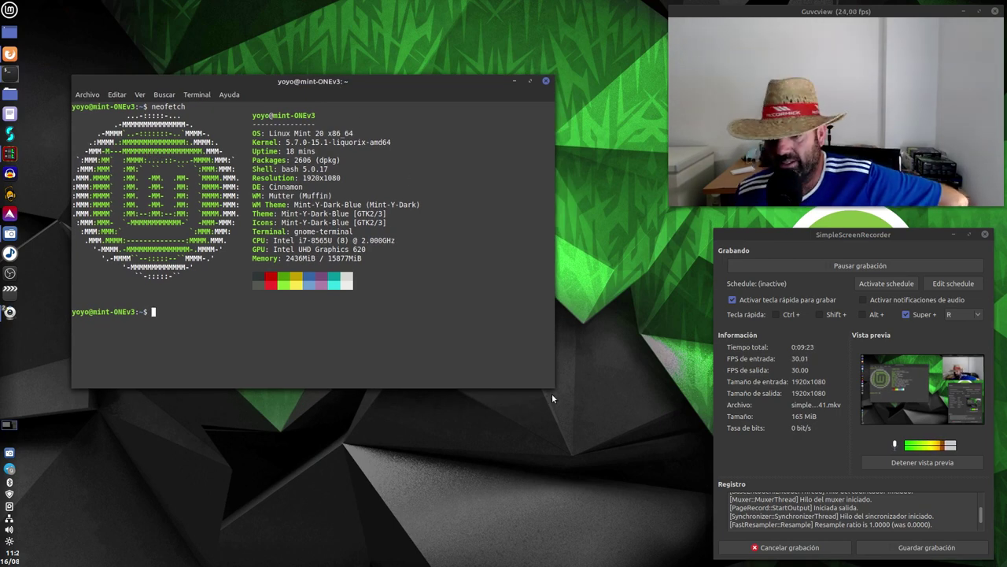
drag(548, 386, 519, 377)
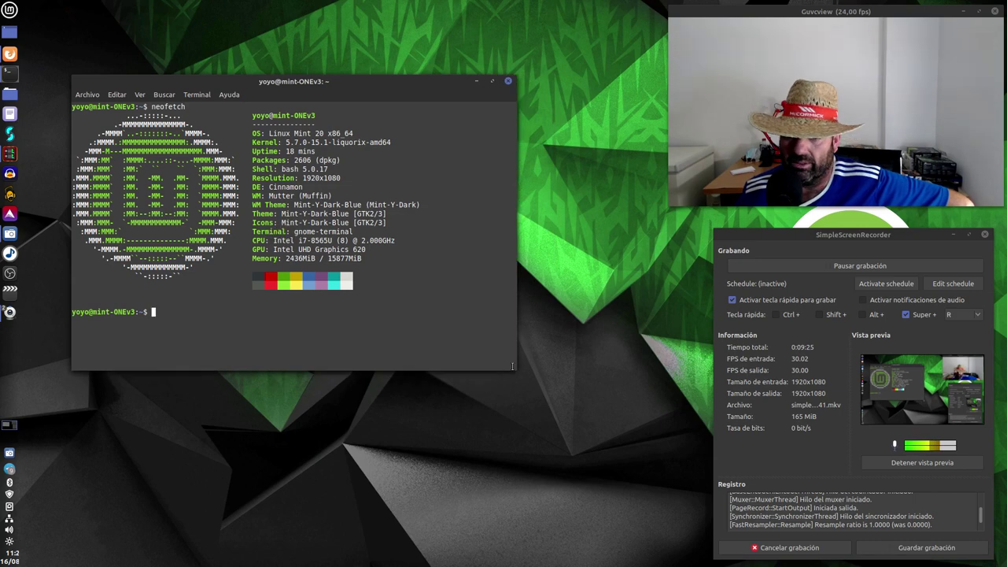
drag(347, 88, 373, 93)
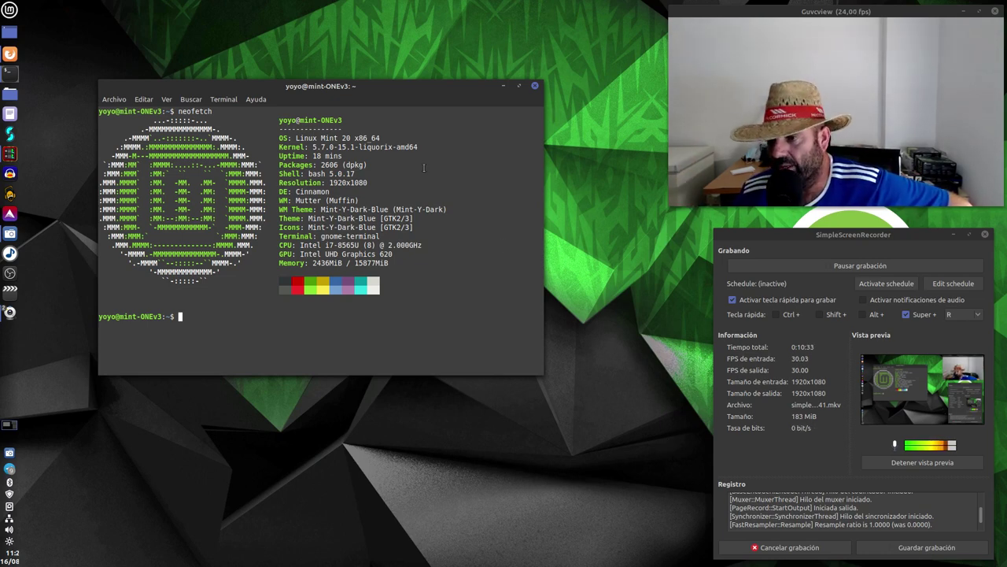
Bring up the Firefox window with the YouTube video page and minimize it again.
click(10, 56)
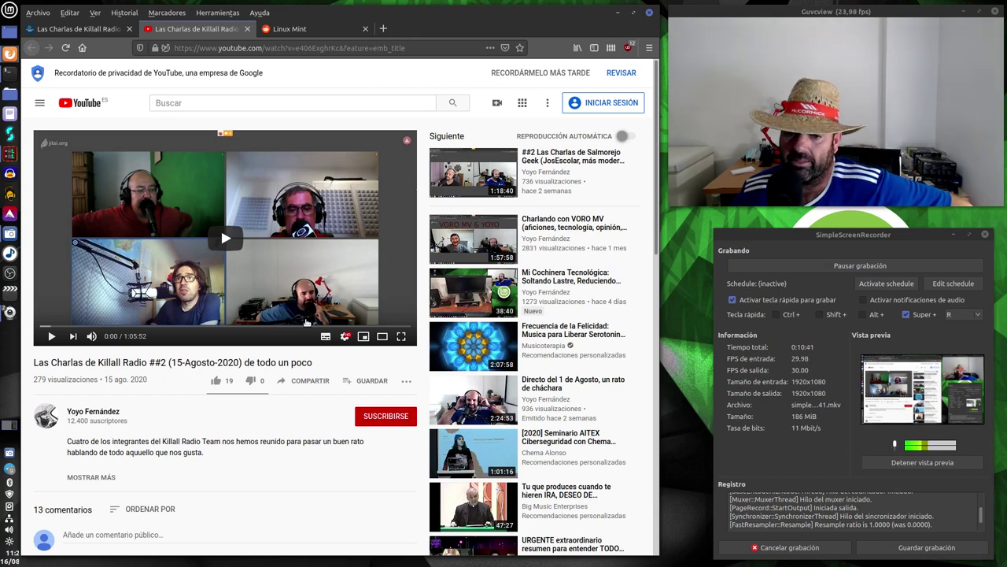
click(618, 13)
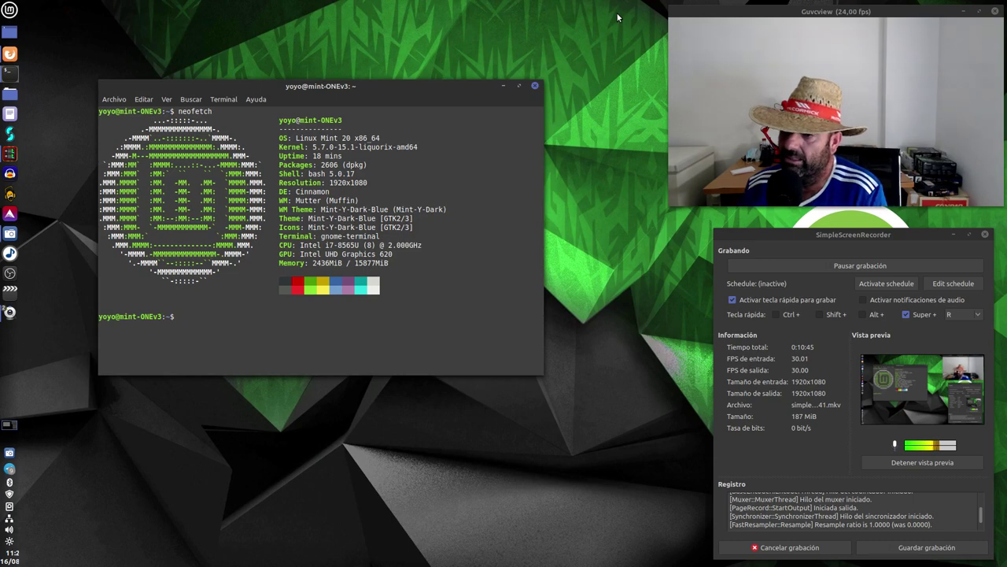